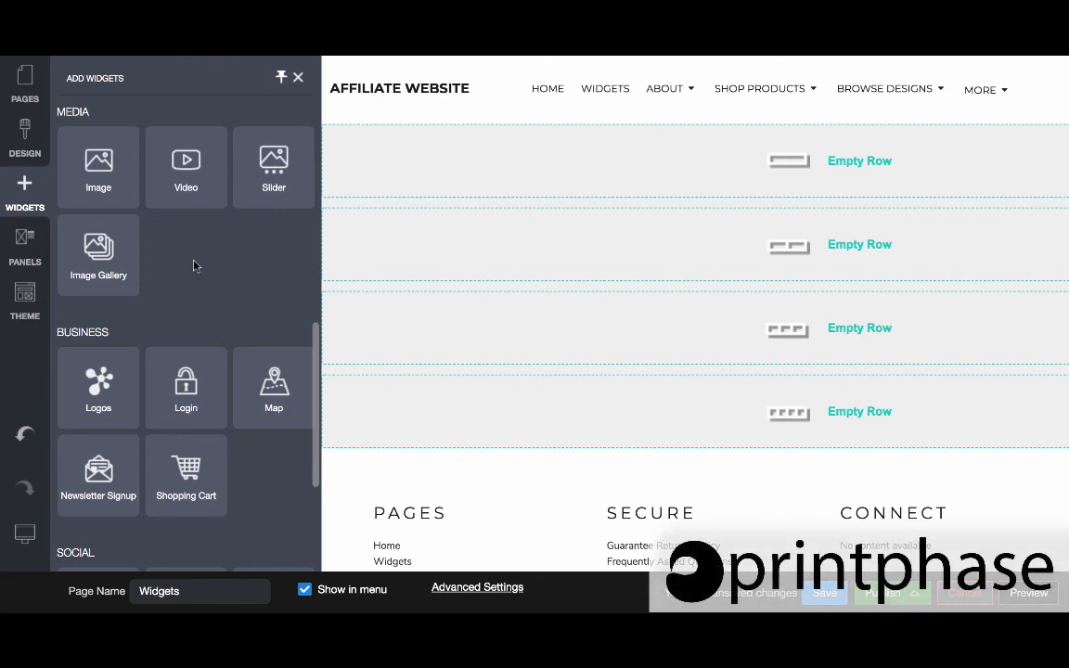
Add an Image widget to the top empty row and insert a beach sunset photo found by searching the web for beach
{"action": "mouse_move", "coordinate": [97, 181]}
{"action": "left_mouse_down"}
{"action": "mouse_move", "coordinate": [370, 129]}
{"action": "mouse_move", "coordinate": [433, 128]}
{"action": "mouse_move", "coordinate": [465, 165]}
{"action": "left_mouse_up"}
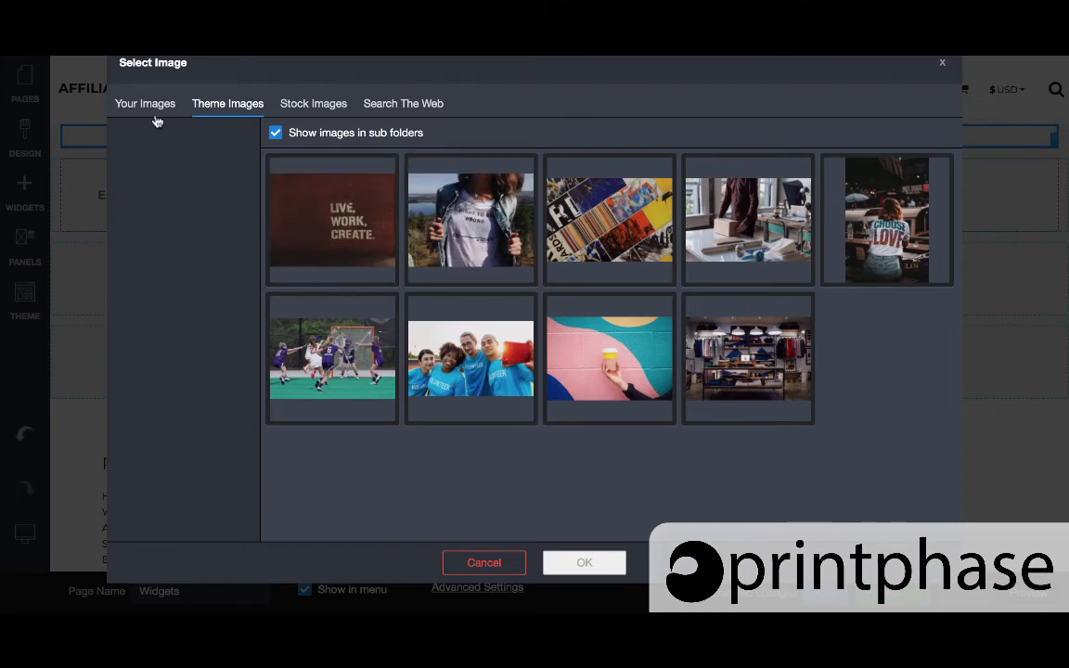
{"action": "left_click", "coordinate": [143, 104]}
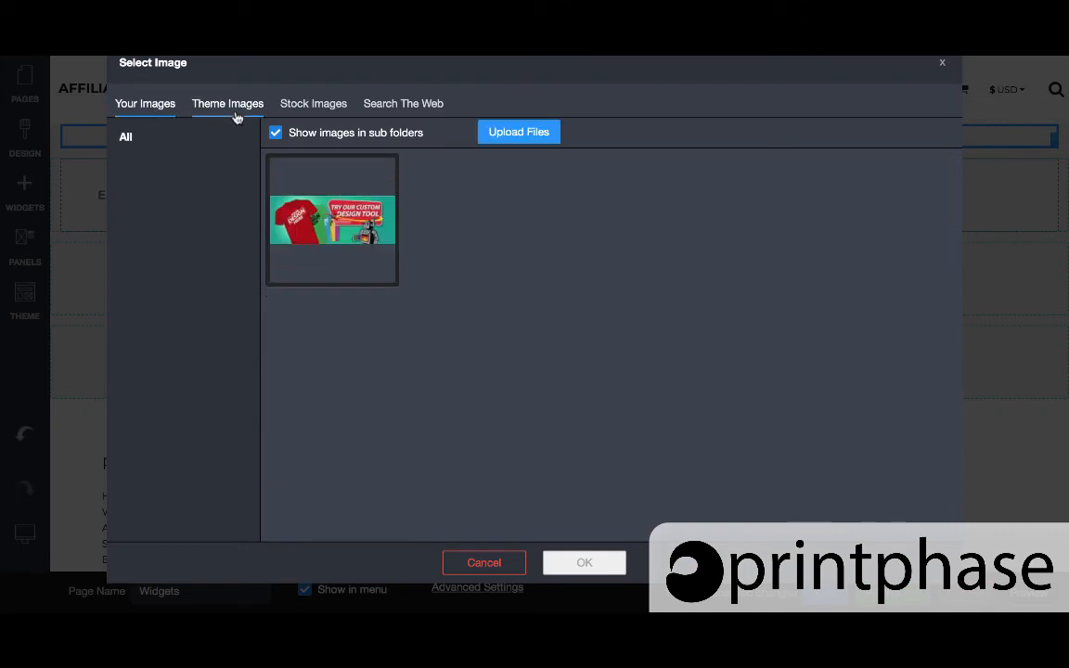
{"action": "left_click", "coordinate": [236, 115]}
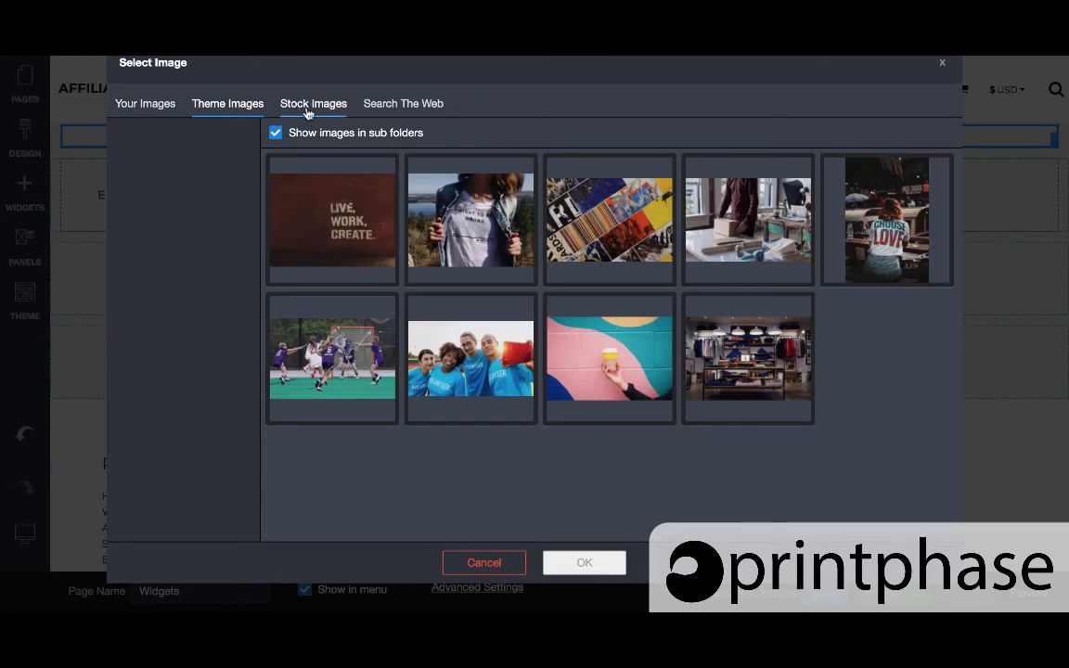
{"action": "left_click", "coordinate": [310, 113]}
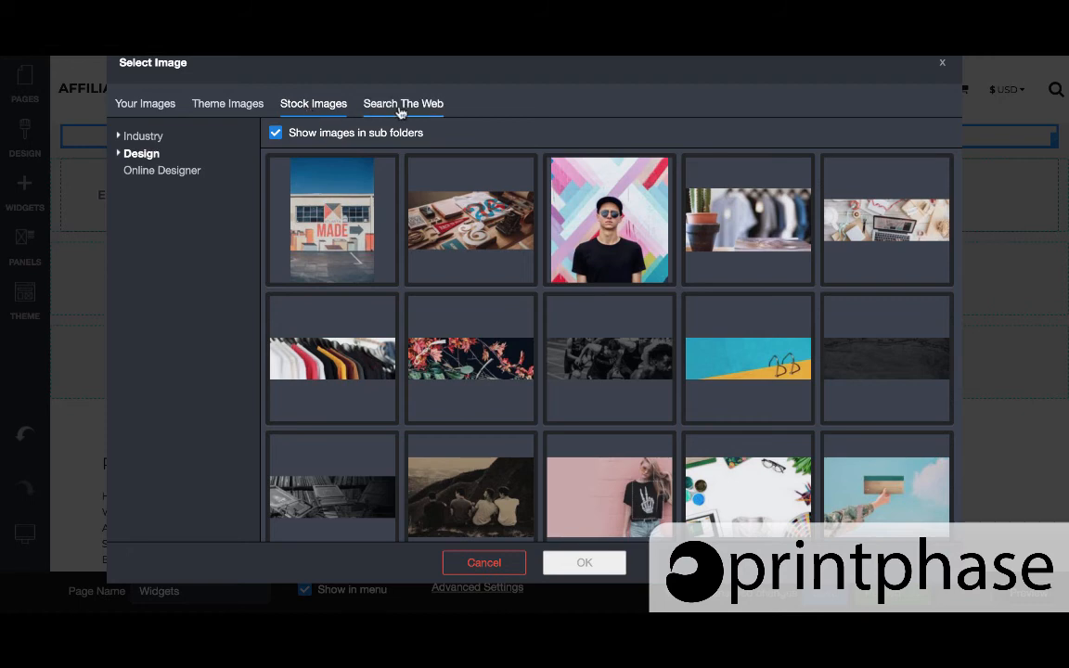
{"action": "left_click", "coordinate": [400, 103]}
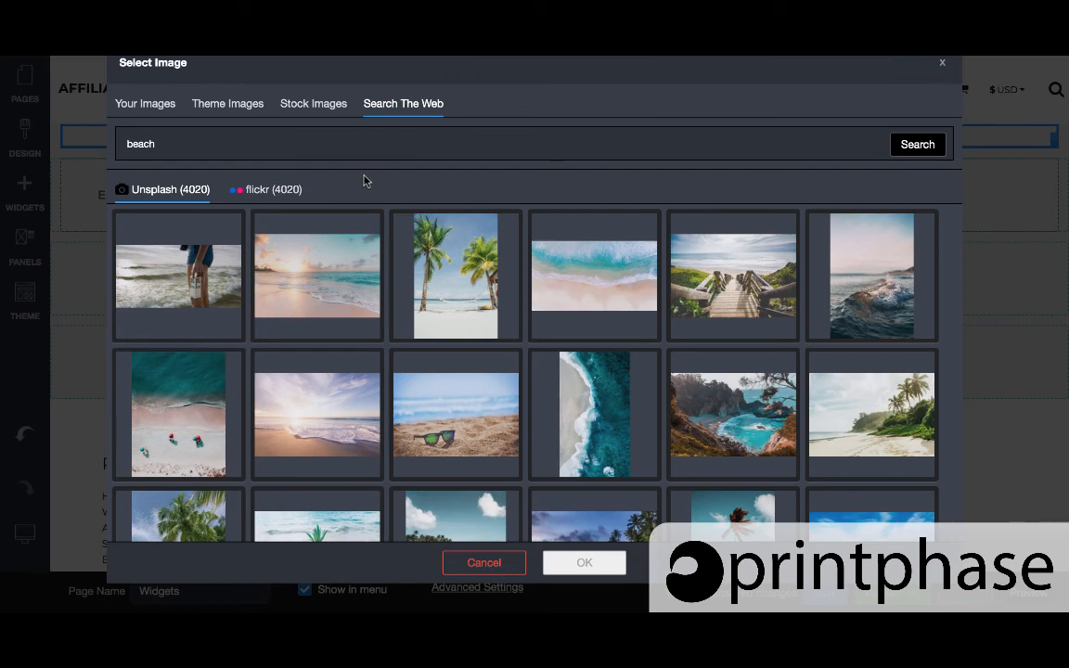
{"action": "left_click", "coordinate": [313, 275]}
{"action": "left_click", "coordinate": [601, 576]}
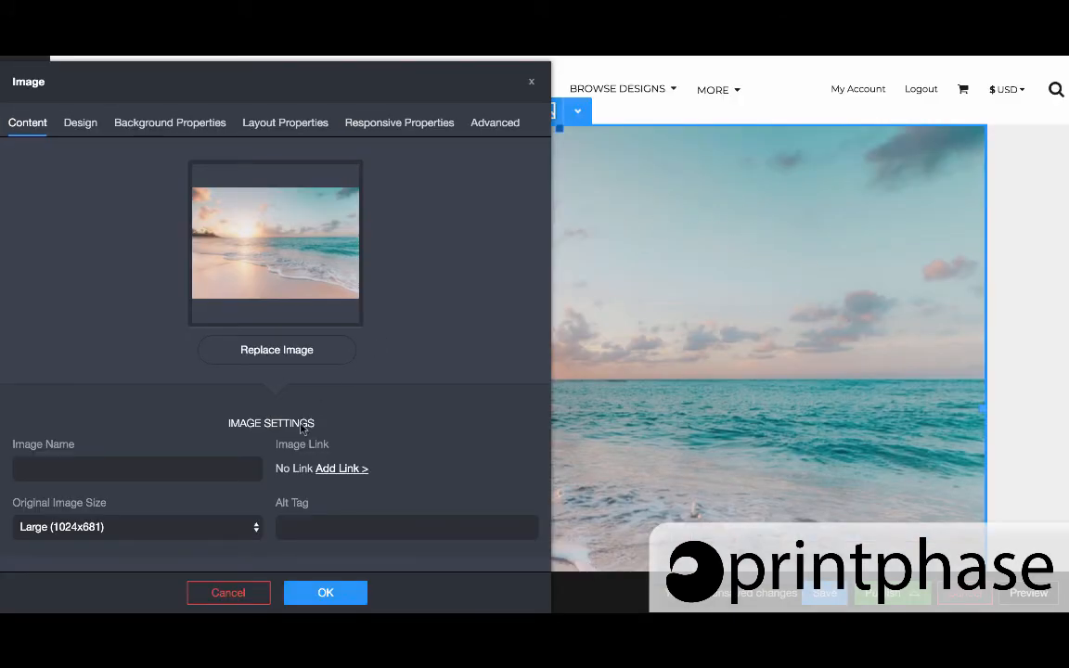
{"action": "left_click", "coordinate": [214, 527]}
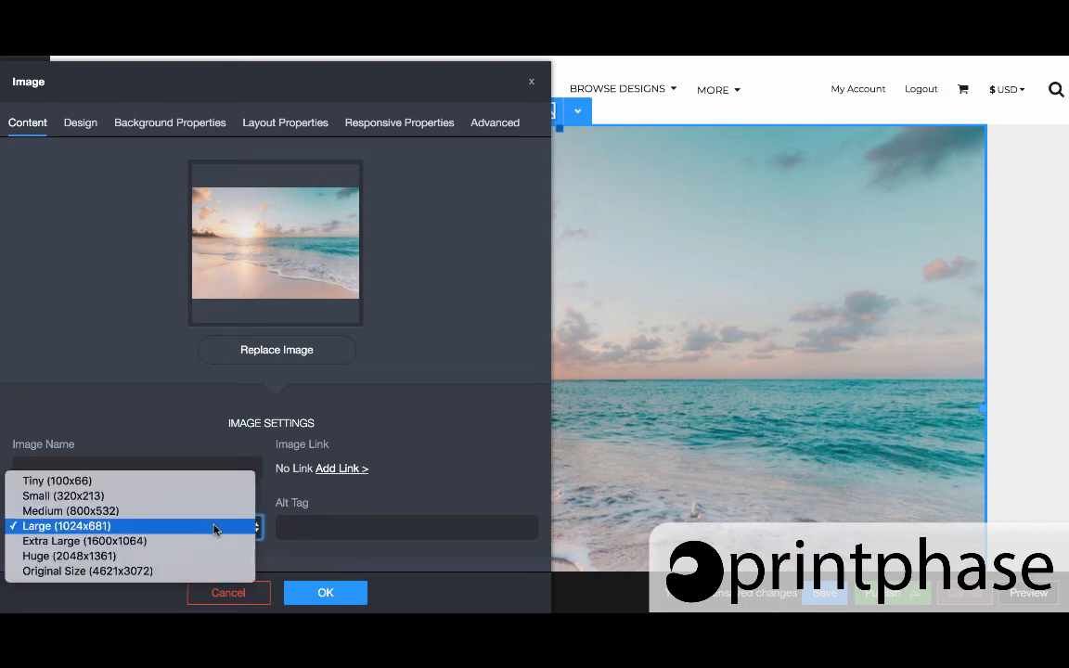
{"action": "left_click", "coordinate": [473, 451]}
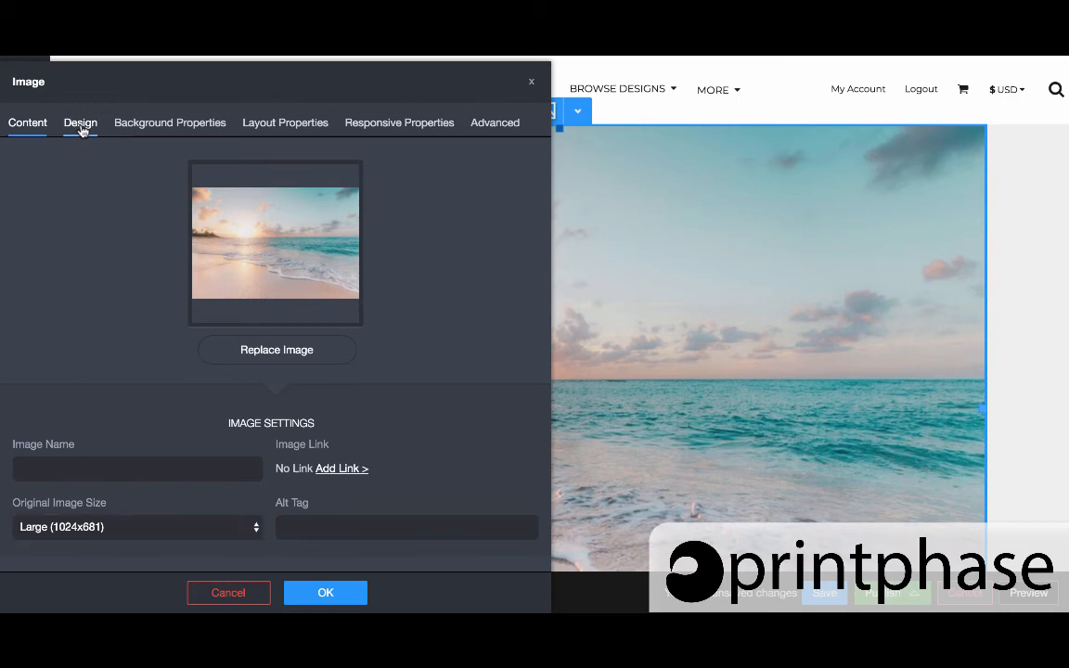
{"action": "left_click", "coordinate": [81, 124]}
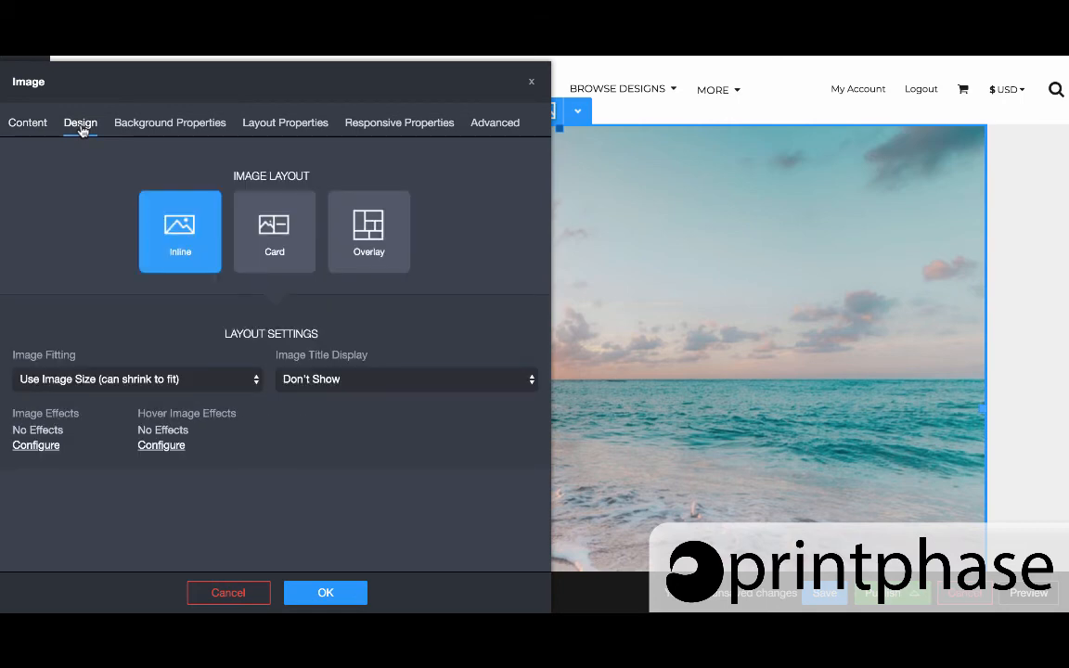
{"action": "left_click", "coordinate": [39, 445]}
{"action": "left_click", "coordinate": [414, 360]}
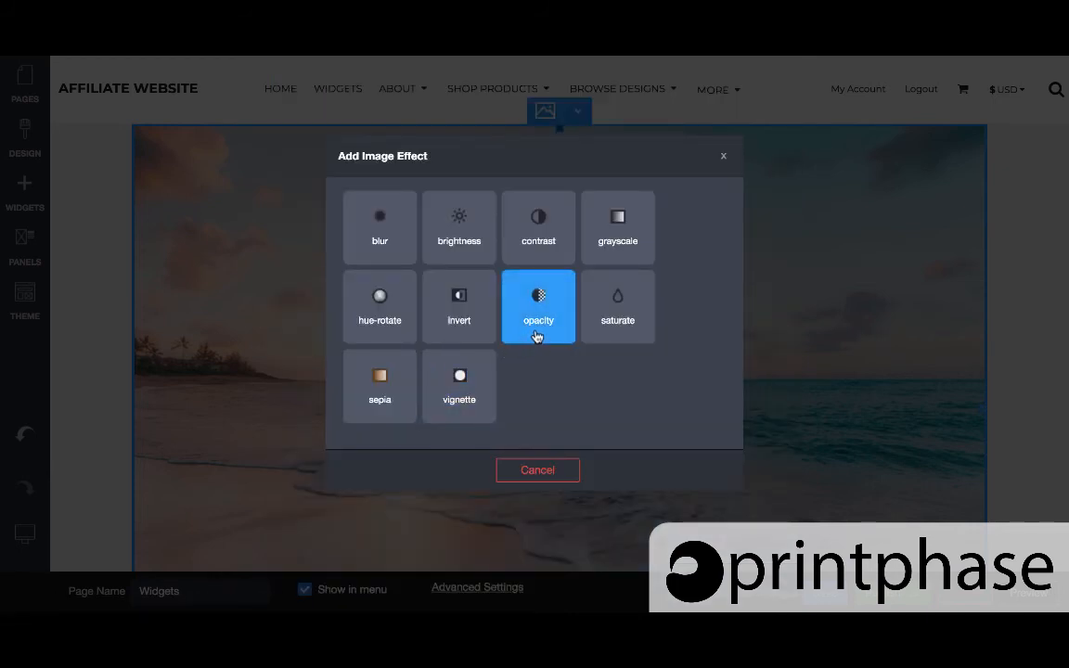
{"action": "left_click", "coordinate": [538, 469]}
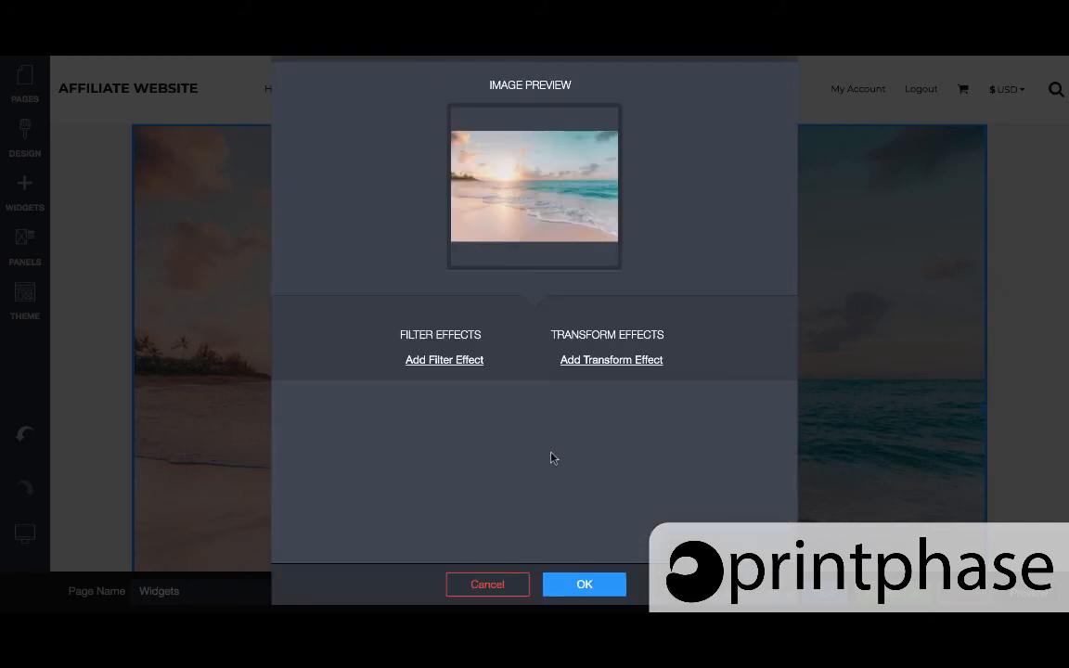
{"action": "left_click", "coordinate": [486, 583]}
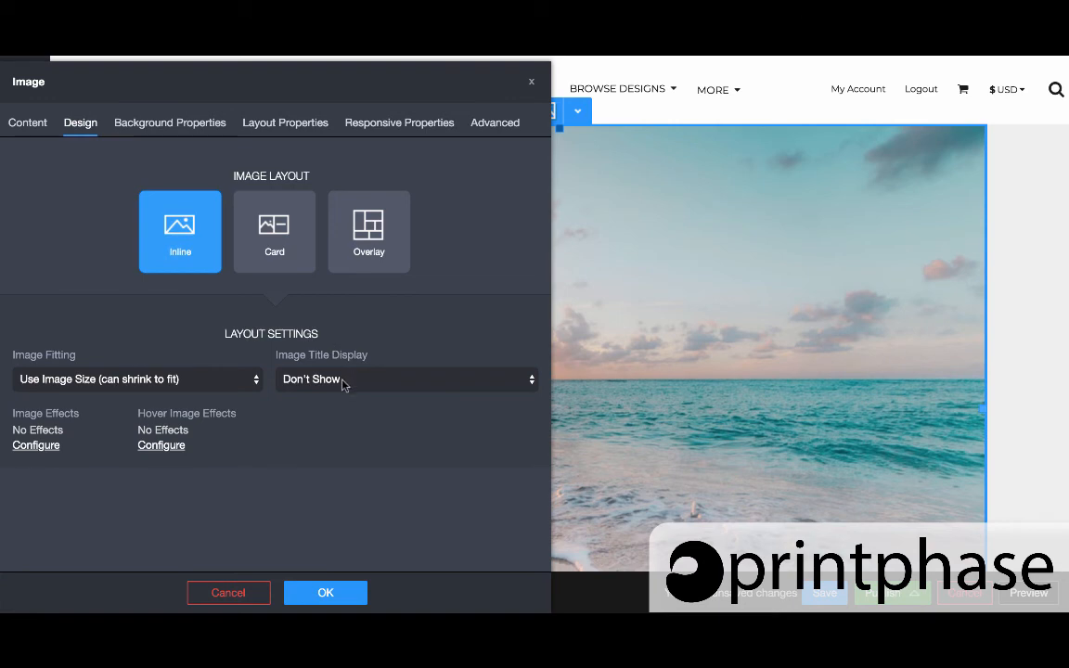
Set the image title display to Show on Image on Rollover
{"action": "left_click", "coordinate": [421, 381]}
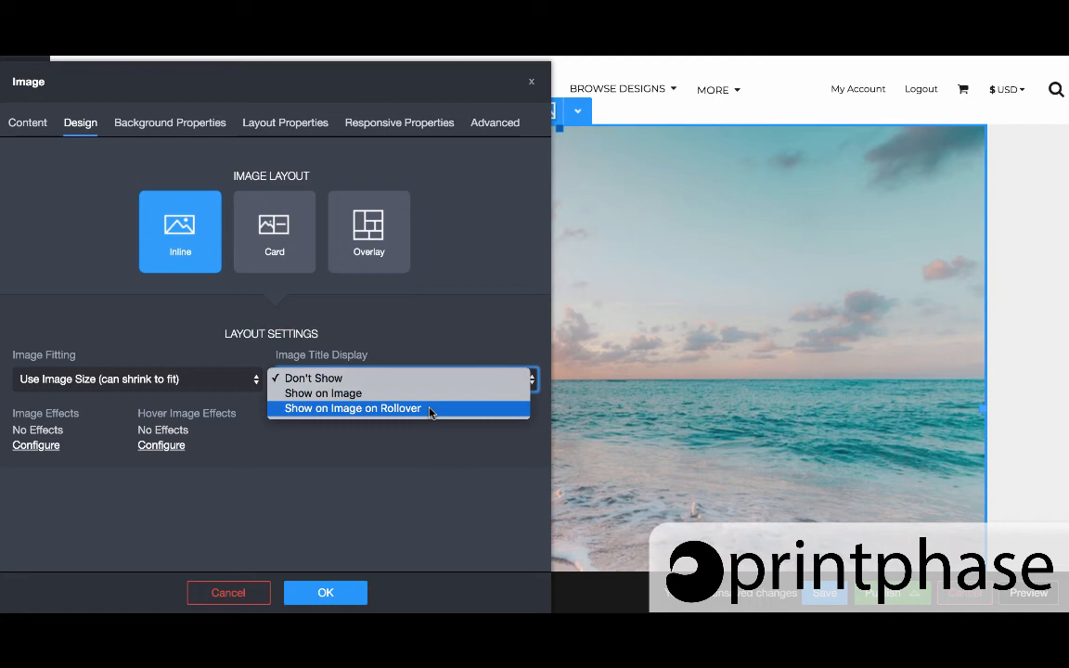
{"action": "left_click", "coordinate": [429, 409]}
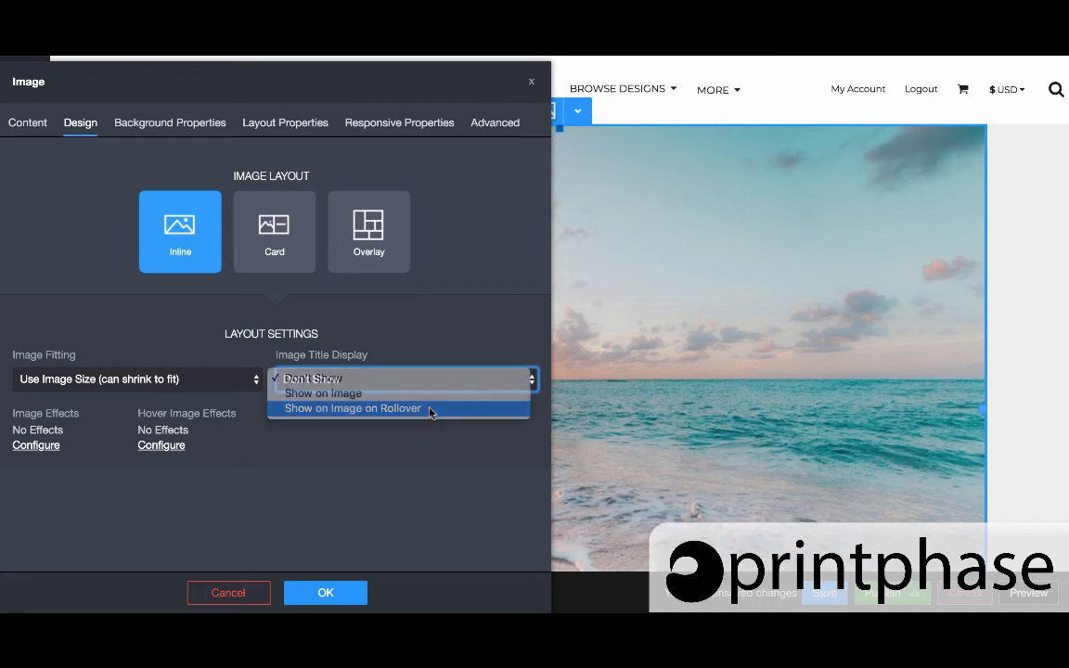
{"action": "left_click", "coordinate": [395, 438]}
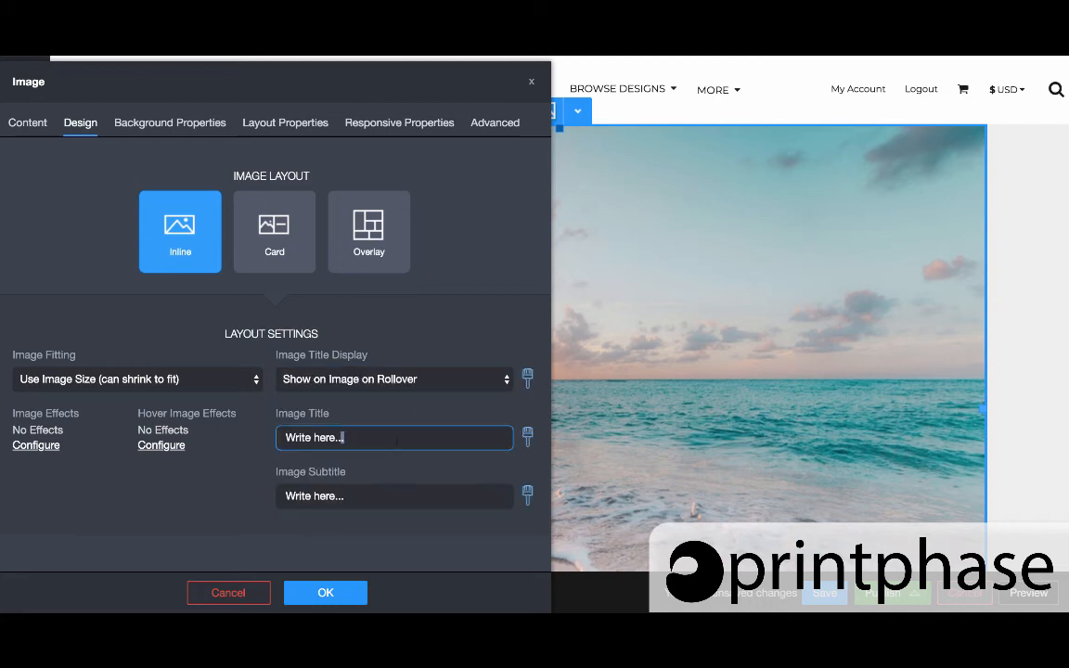
Enter Image Title Text as the image title and Subtitle Text as the subtitle, then apply the settings
{"action": "triple_click", "coordinate": [395, 440]}
{"action": "type", "text": "Image Title Text"}
{"action": "key", "text": "Tab"}
{"action": "type", "text": "Subtitle "}
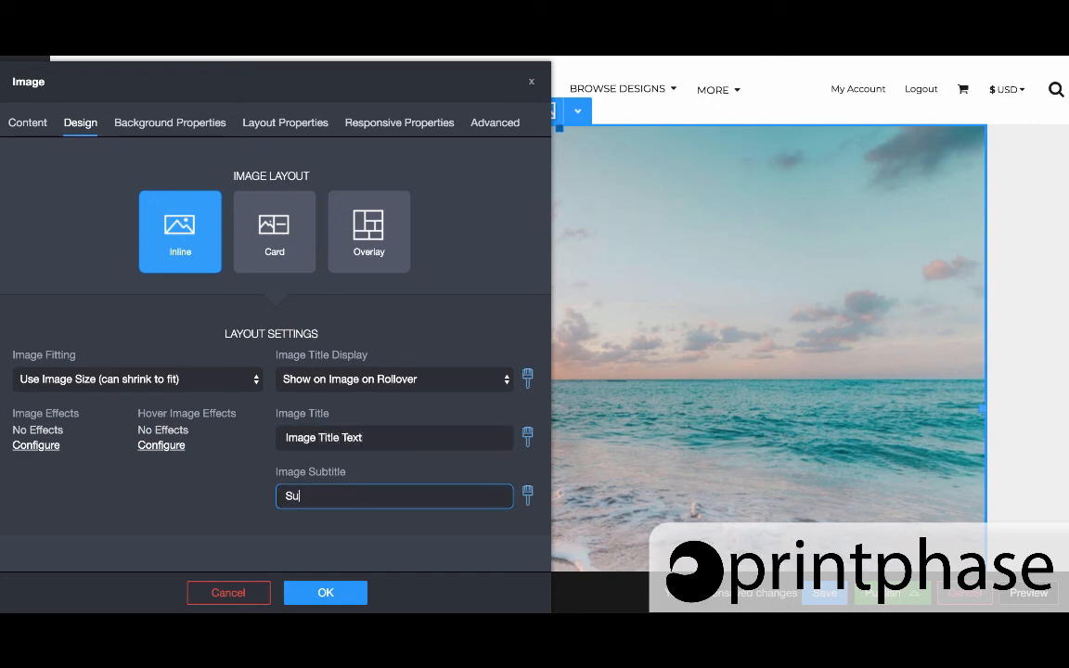
{"action": "type", "text": "Text"}
{"action": "left_click", "coordinate": [329, 601]}
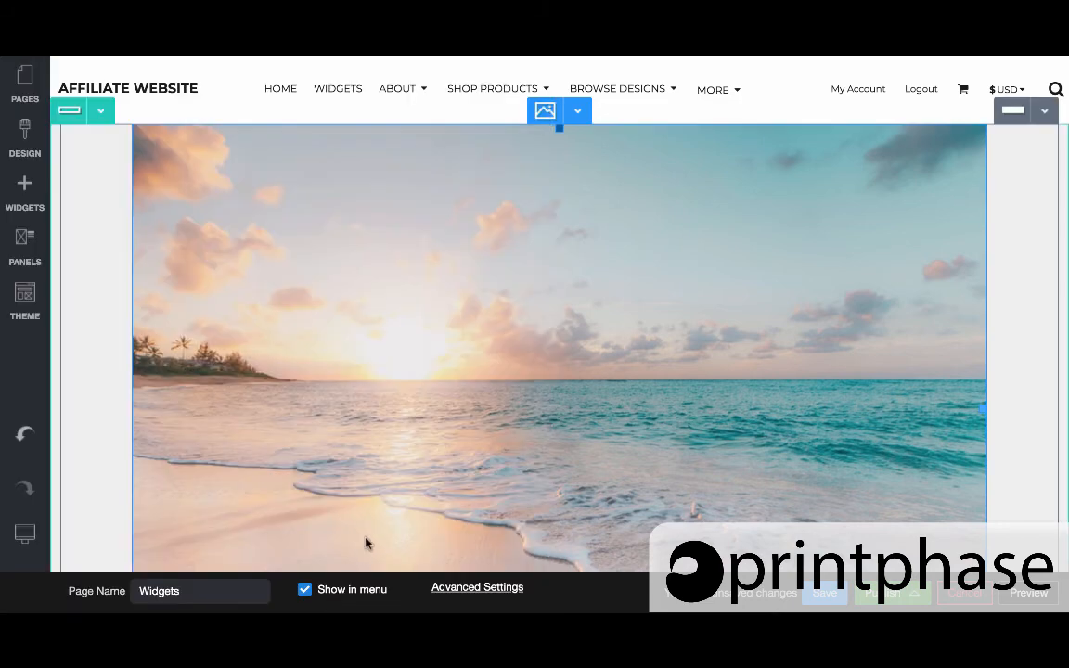
Reopen the image settings and inspect the font style options of the image title
{"action": "mouse_move", "coordinate": [487, 378]}
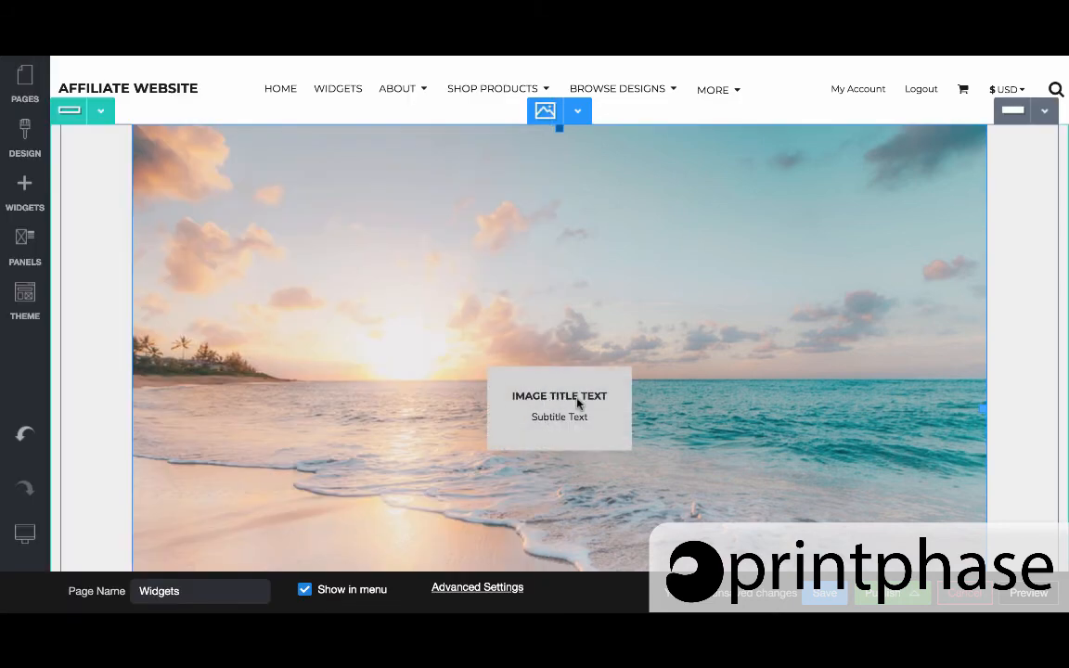
{"action": "double_click", "coordinate": [562, 270]}
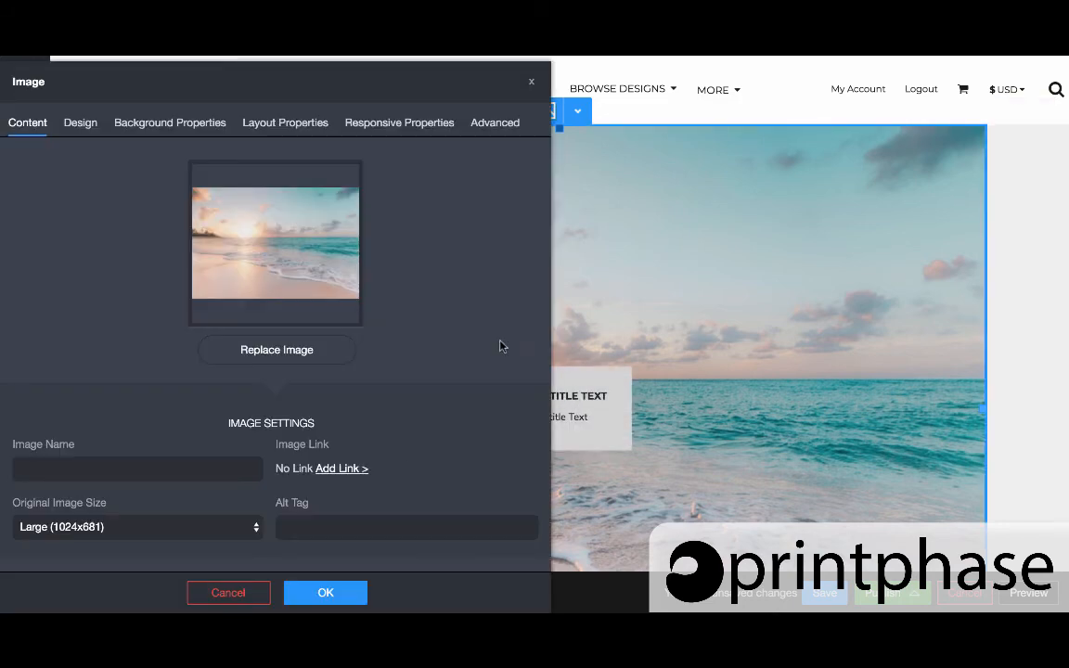
{"action": "left_click", "coordinate": [83, 132]}
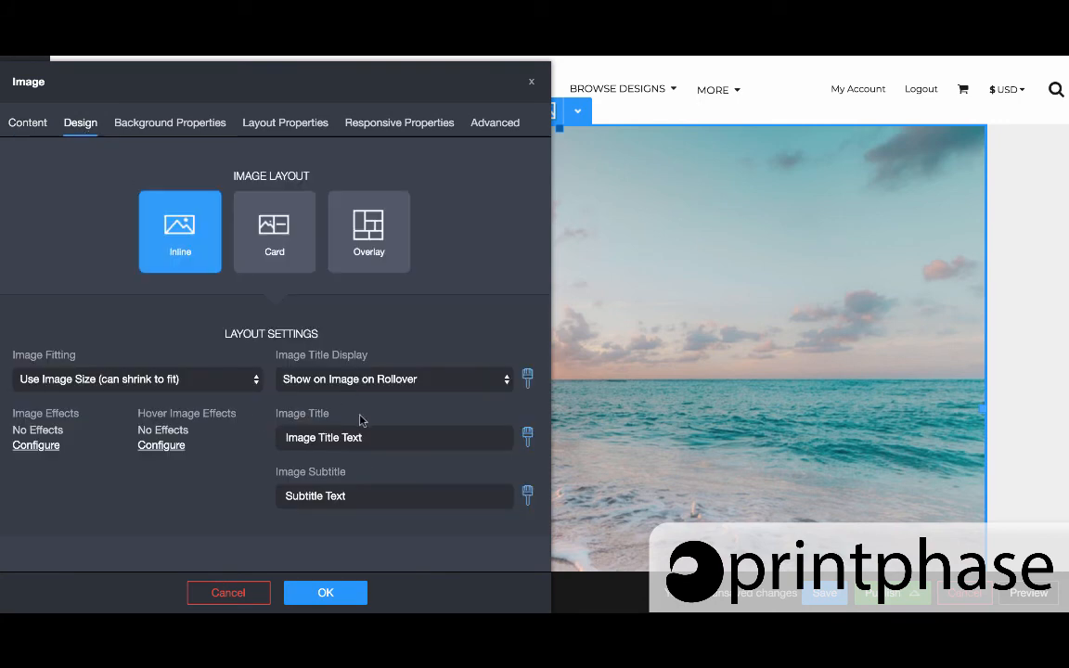
{"action": "left_click", "coordinate": [526, 436]}
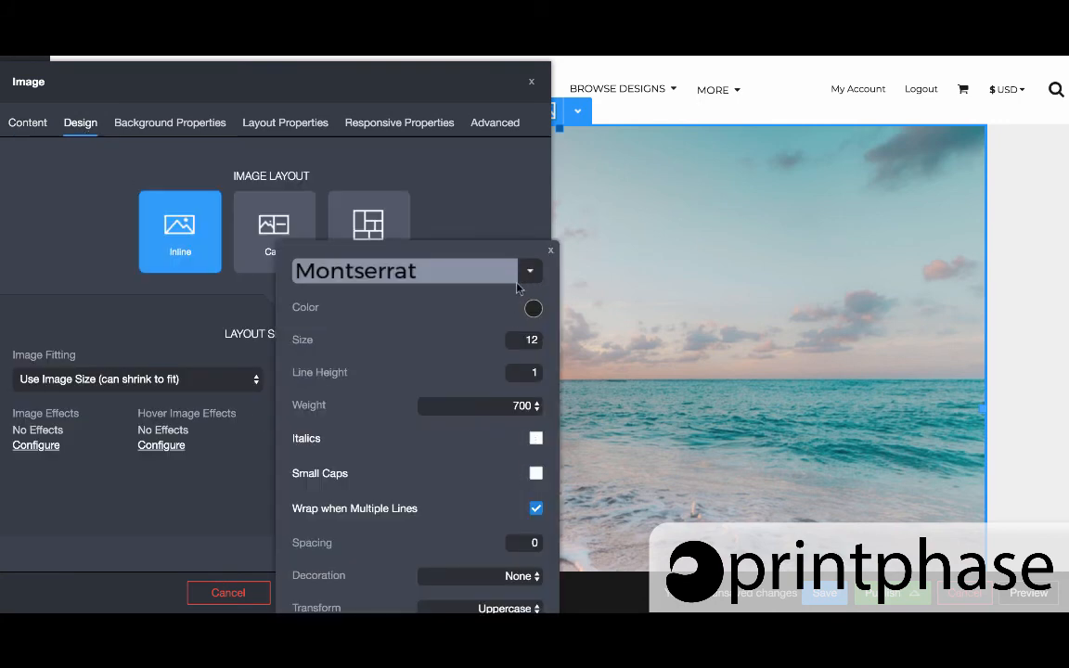
{"action": "left_click", "coordinate": [550, 249]}
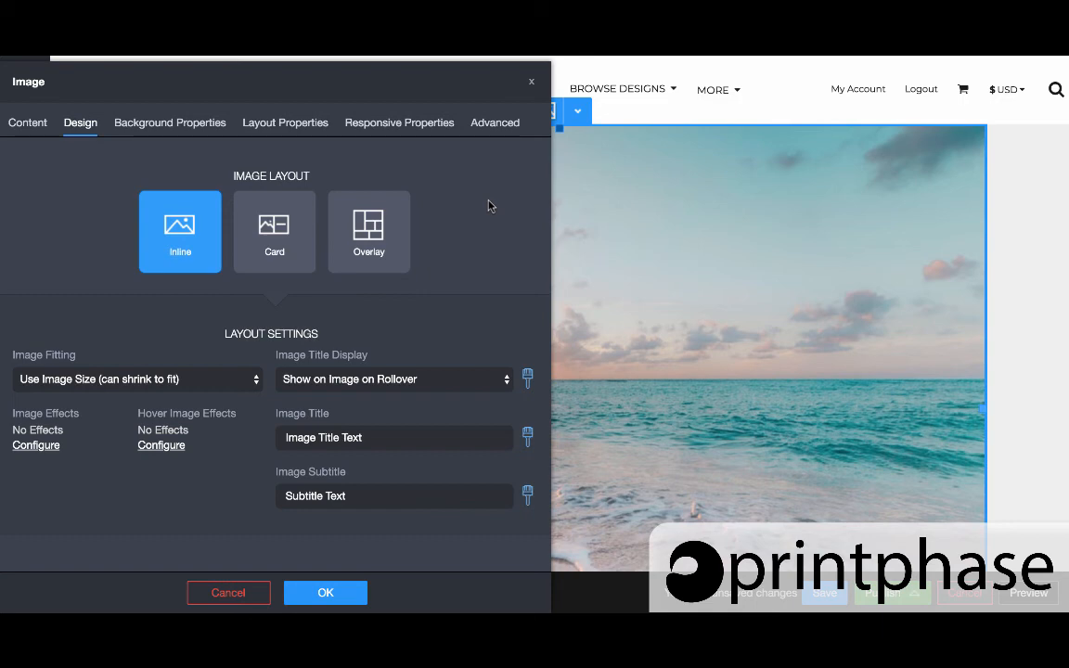
{"action": "left_click", "coordinate": [326, 593]}
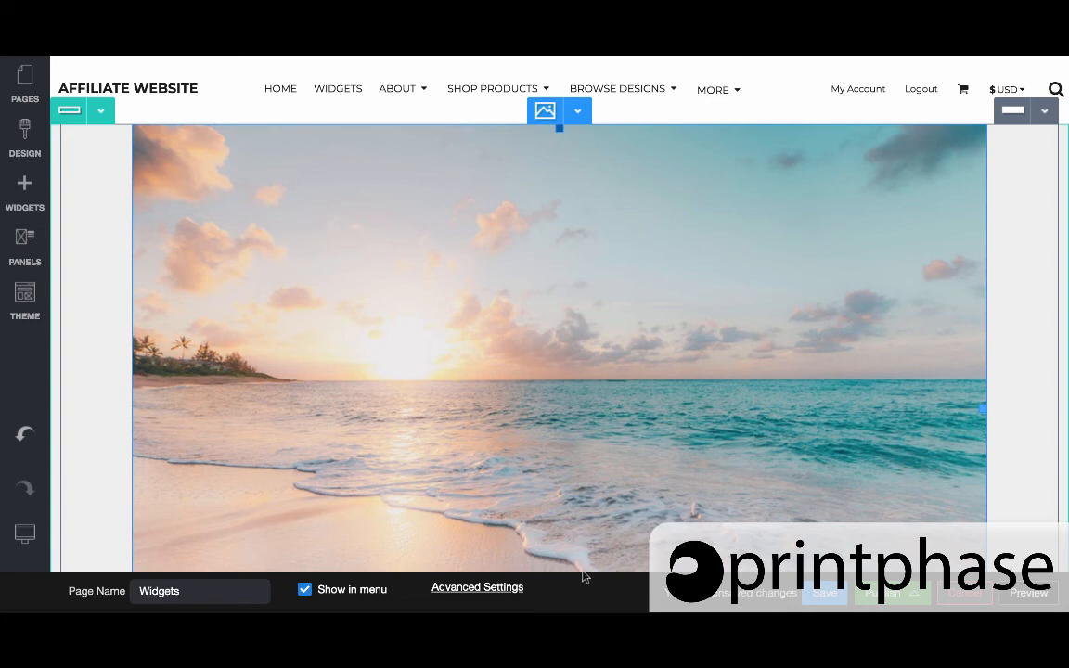
Add a Button widget below the beach image, keeping its default settings
{"action": "mouse_move", "coordinate": [597, 386]}
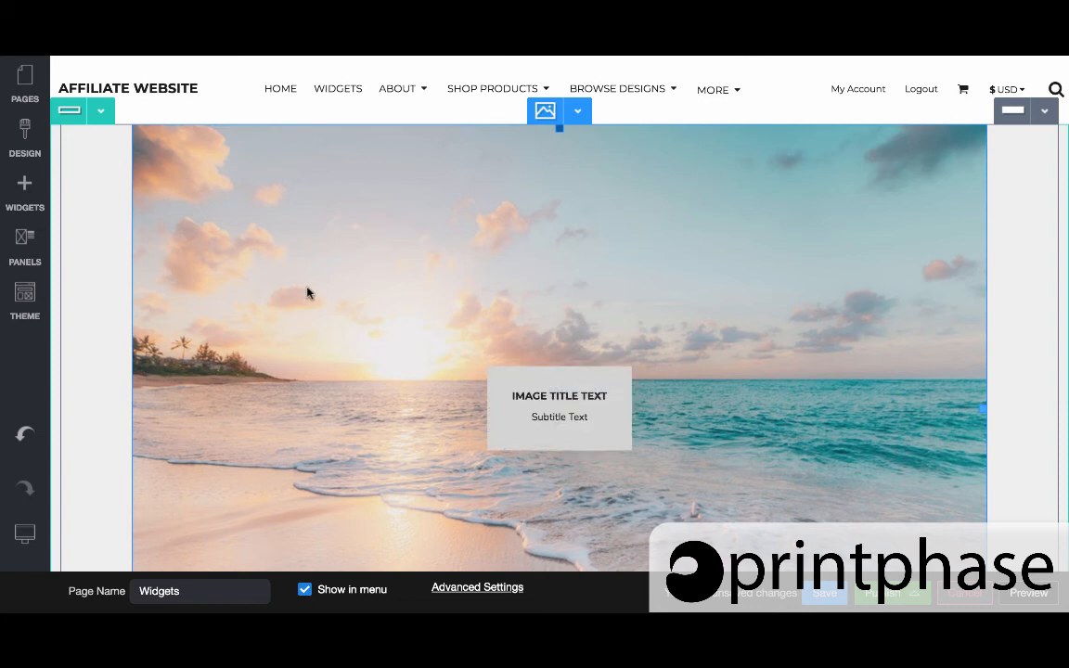
{"action": "scroll", "coordinate": [309, 293], "scroll_direction": "down", "scroll_amount": 1}
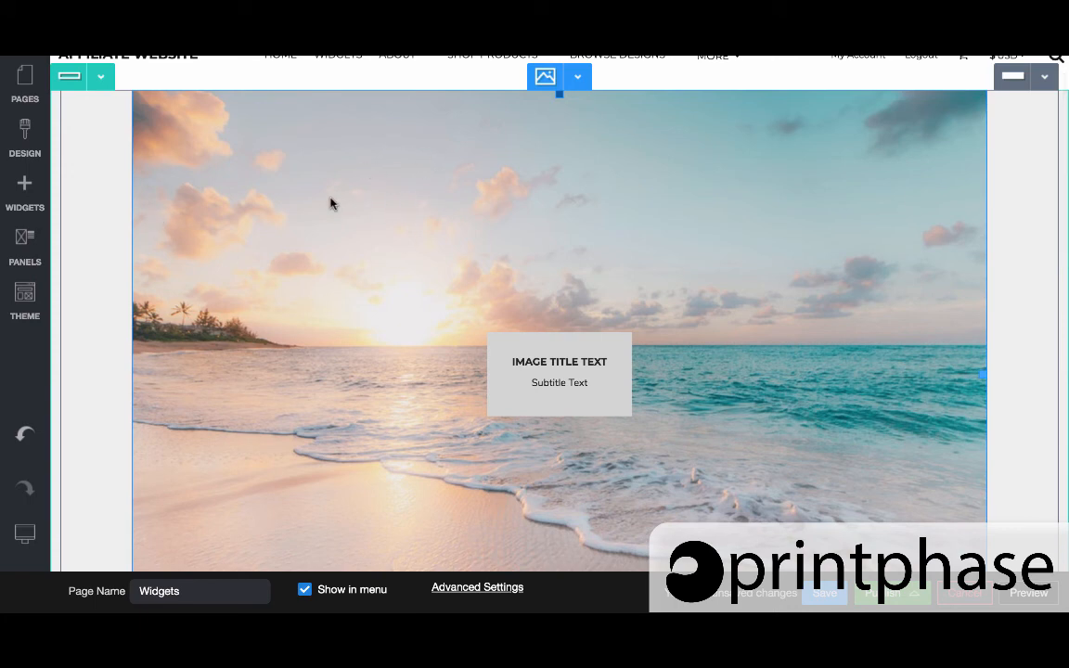
{"action": "left_click", "coordinate": [35, 139]}
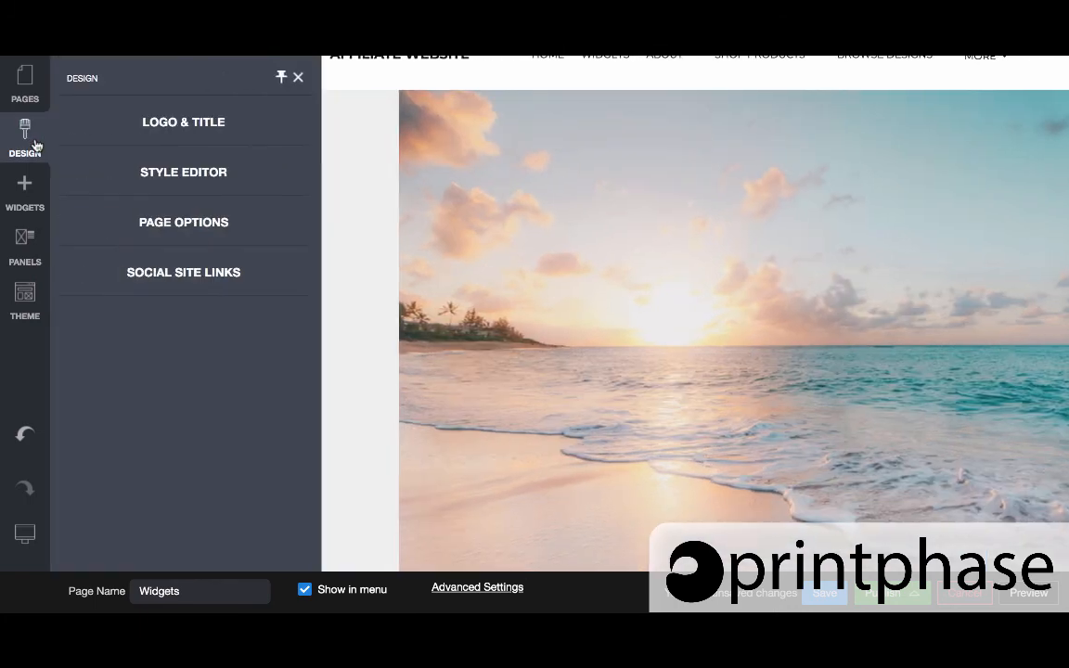
{"action": "left_click", "coordinate": [25, 190]}
{"action": "scroll", "coordinate": [102, 246], "scroll_direction": "up", "scroll_amount": 5}
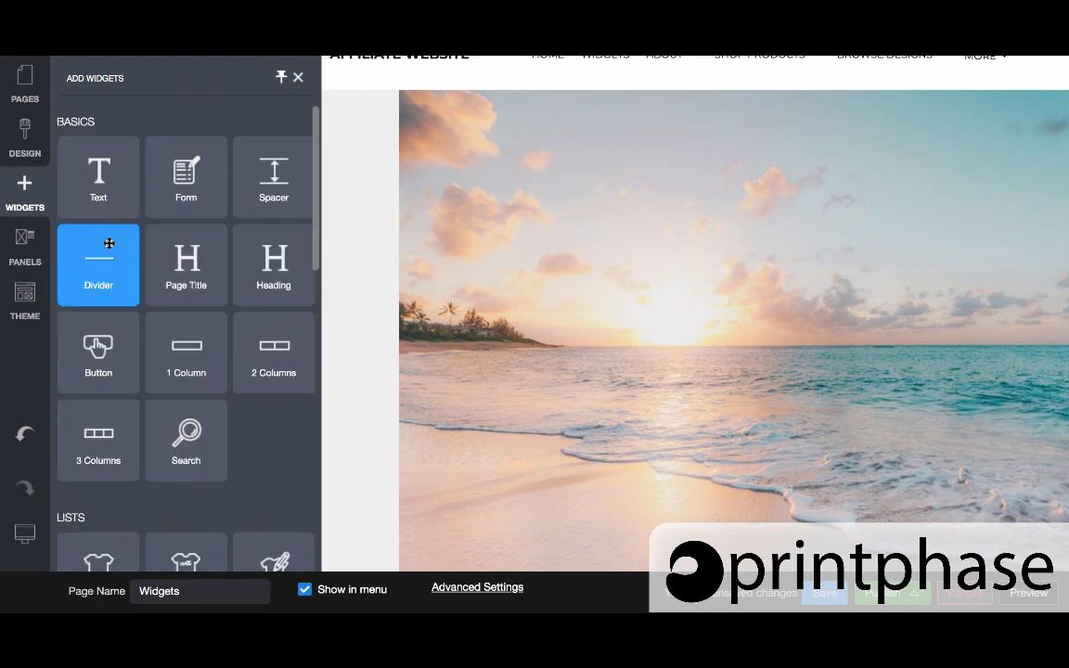
{"action": "left_click_drag", "start_coordinate": [96, 334], "coordinate": [512, 400]}
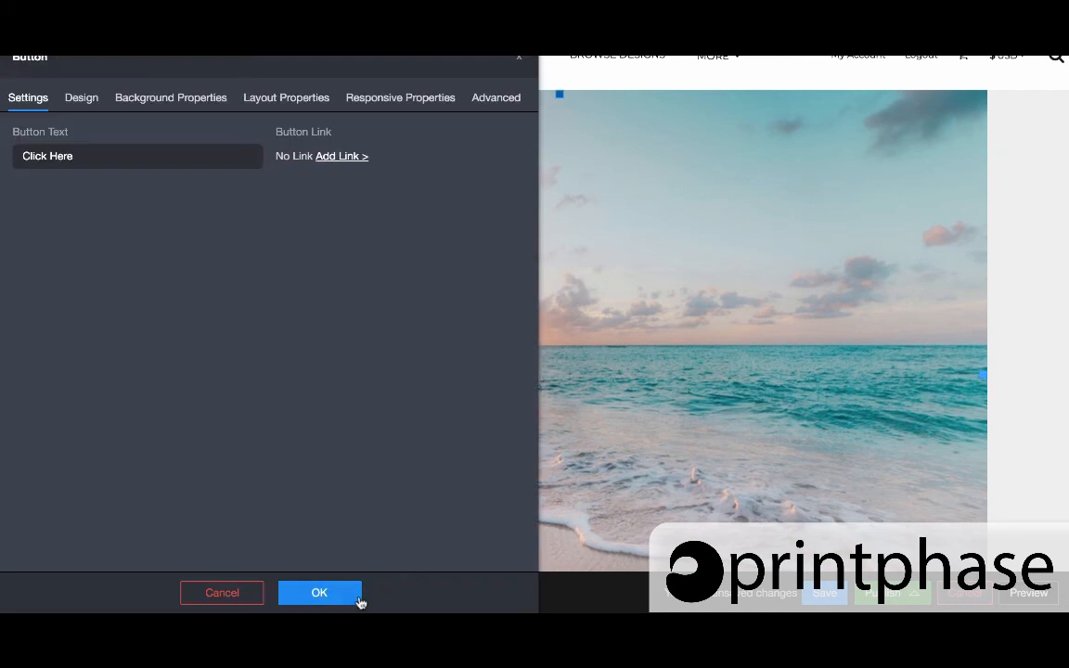
{"action": "left_click", "coordinate": [359, 598]}
Delete the button below the beach image
{"action": "scroll", "coordinate": [501, 239], "scroll_direction": "down", "scroll_amount": 5}
{"action": "left_click", "coordinate": [568, 289]}
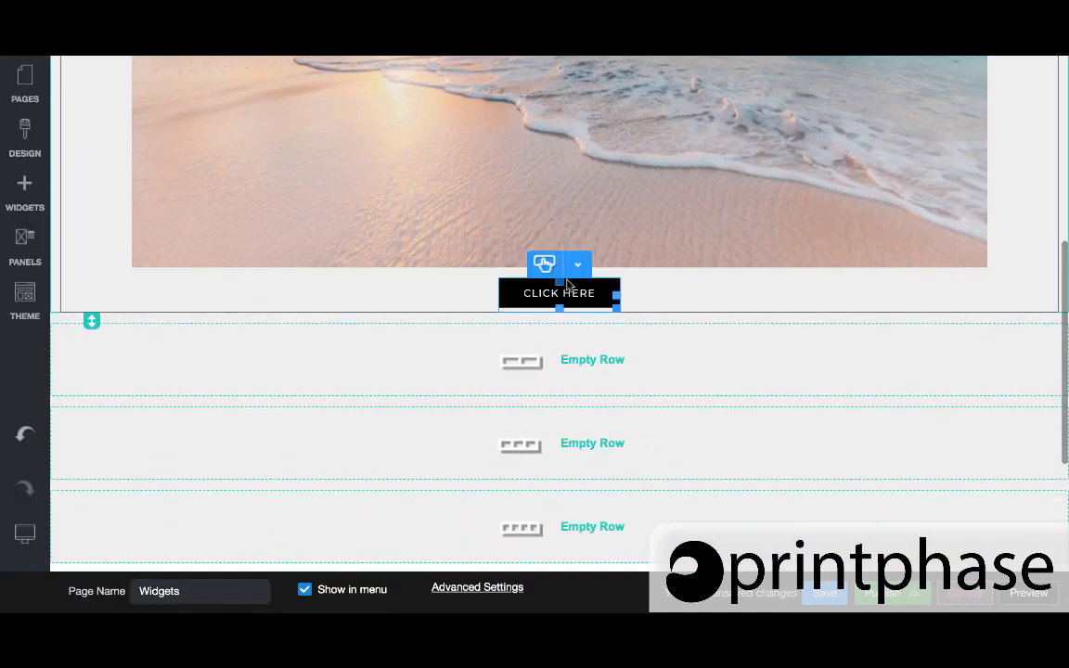
{"action": "left_click", "coordinate": [577, 267]}
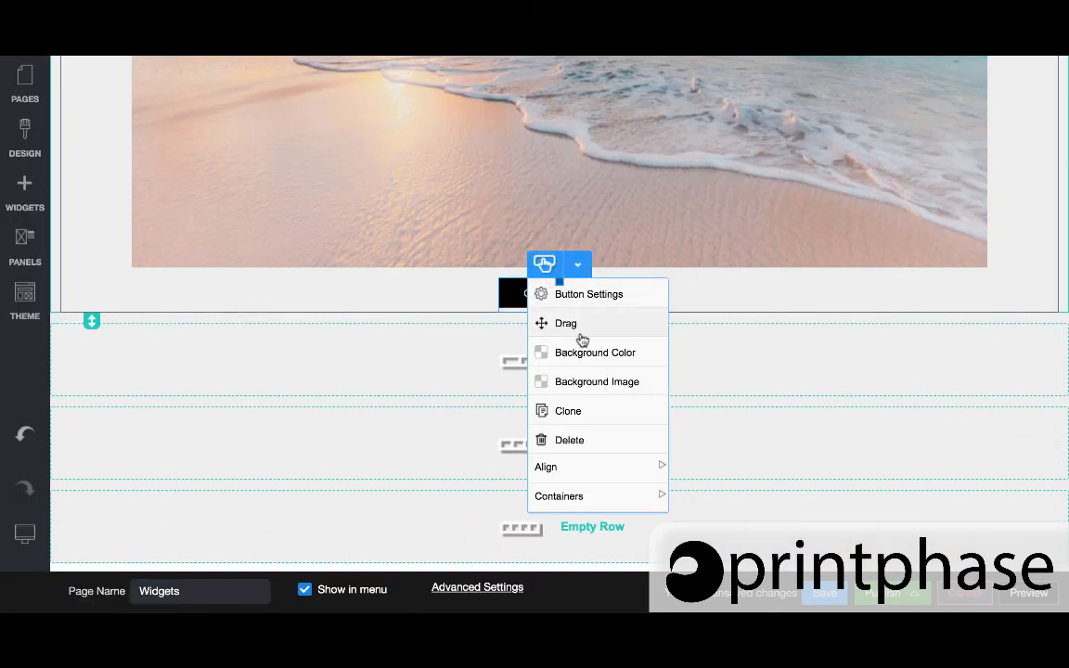
{"action": "left_click", "coordinate": [569, 440]}
Adjust the column divider in the row below the image so its two columns are about equal width
{"action": "left_click", "coordinate": [491, 362]}
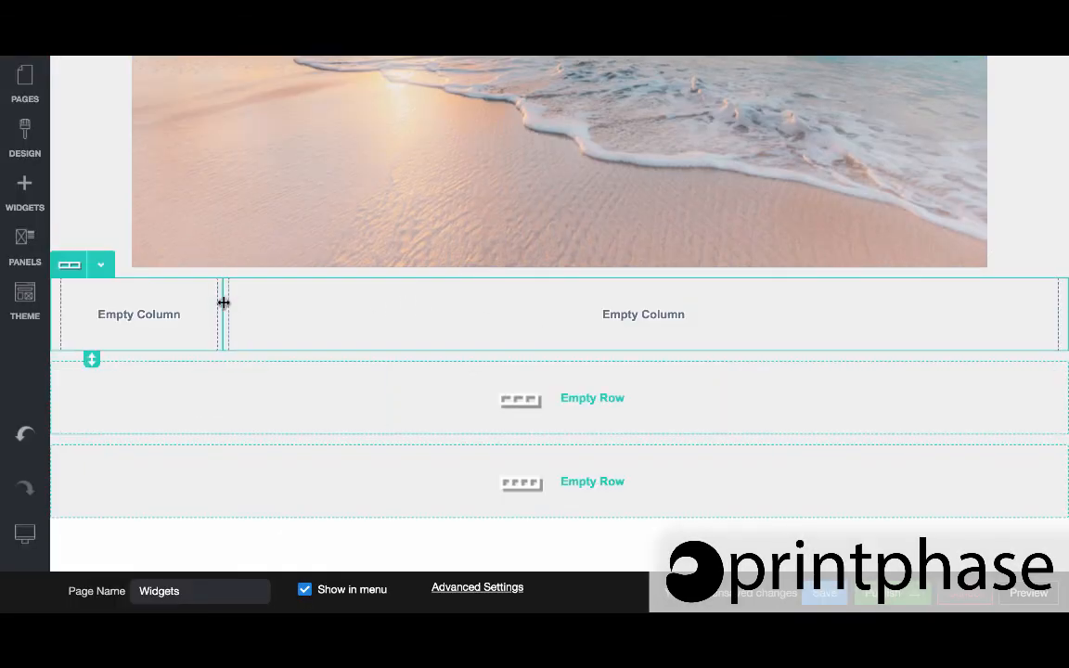
{"action": "left_click_drag", "start_coordinate": [224, 303], "coordinate": [481, 296]}
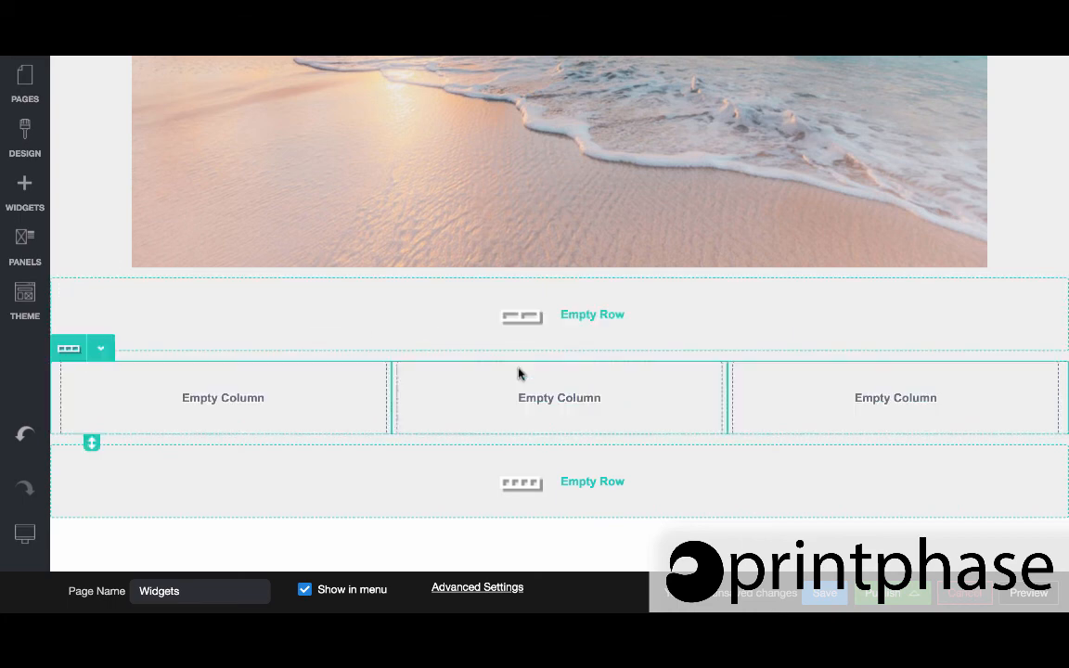
{"action": "mouse_move", "coordinate": [546, 281]}
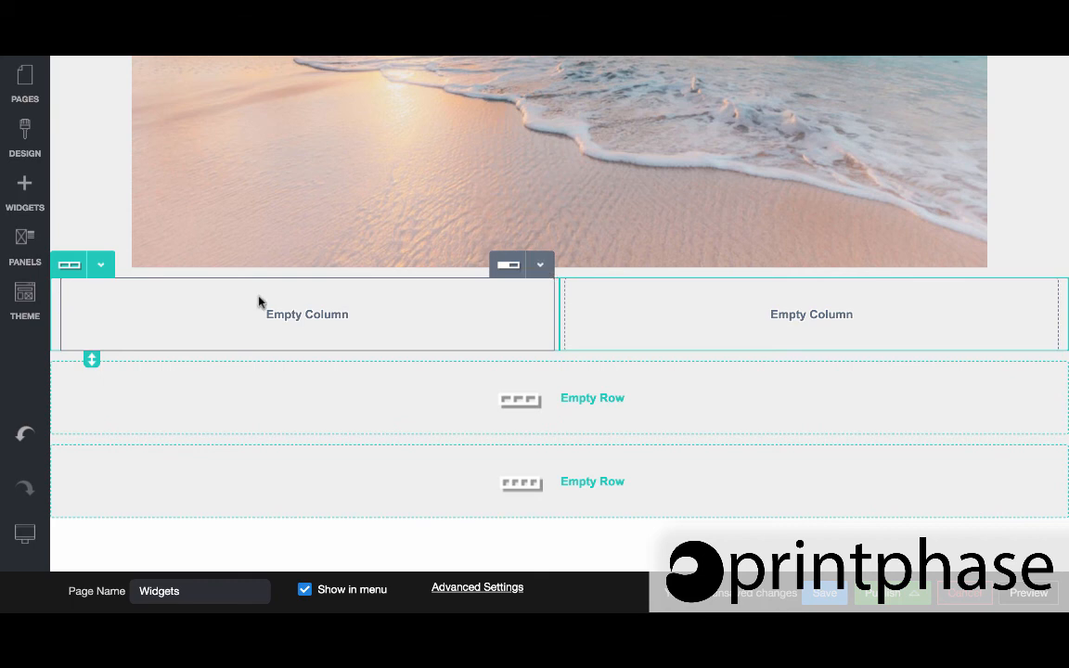
Change the row below the beach image to a single fluid column
{"action": "left_click", "coordinate": [101, 268]}
{"action": "left_click", "coordinate": [102, 294]}
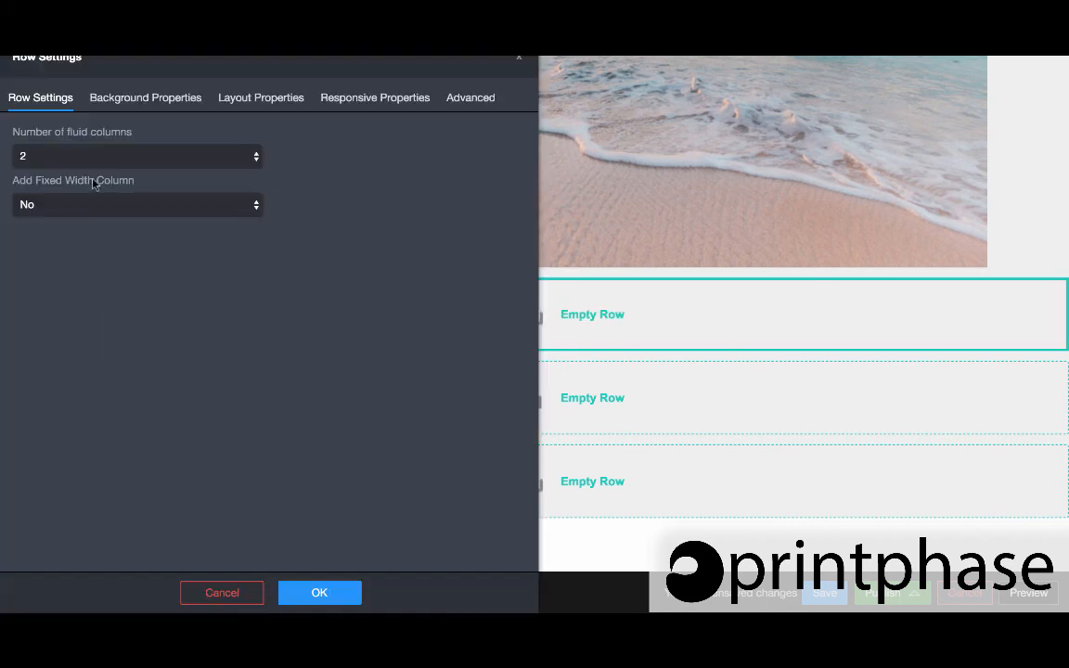
{"action": "left_click", "coordinate": [86, 157]}
{"action": "left_click", "coordinate": [66, 140]}
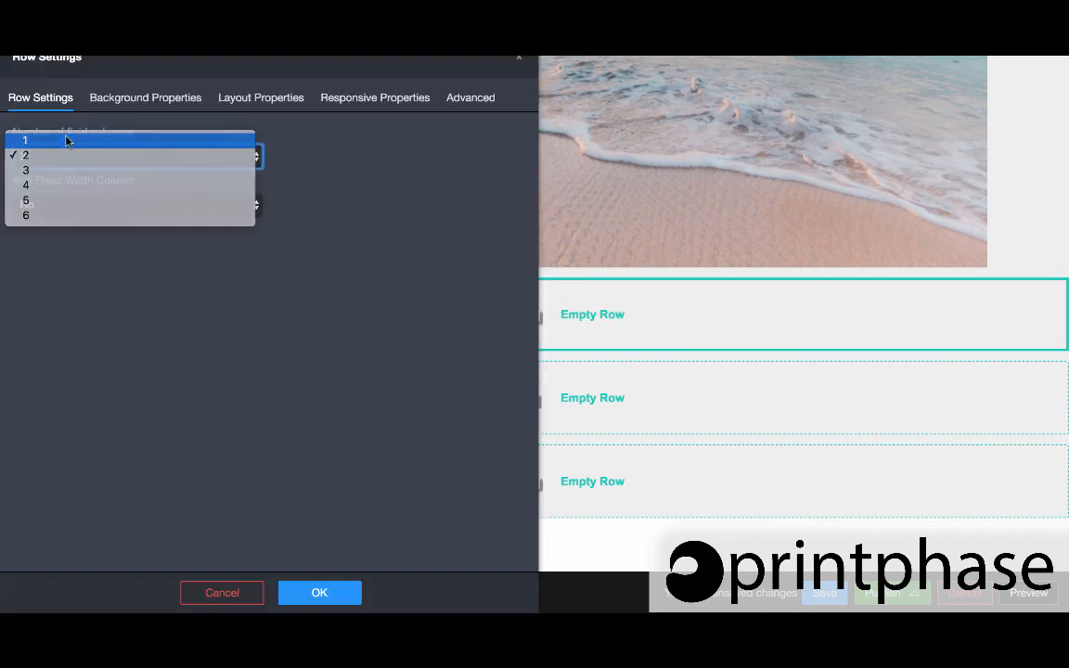
{"action": "left_click", "coordinate": [319, 592]}
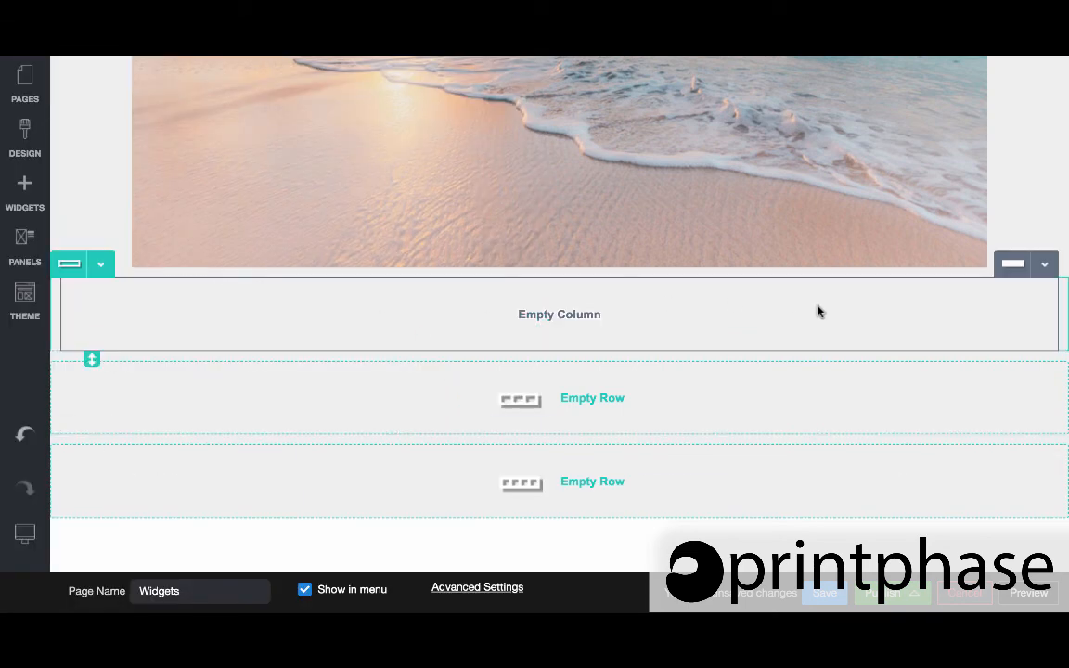
Open the column's settings and inspect its background options without changing them
{"action": "left_click", "coordinate": [1045, 265]}
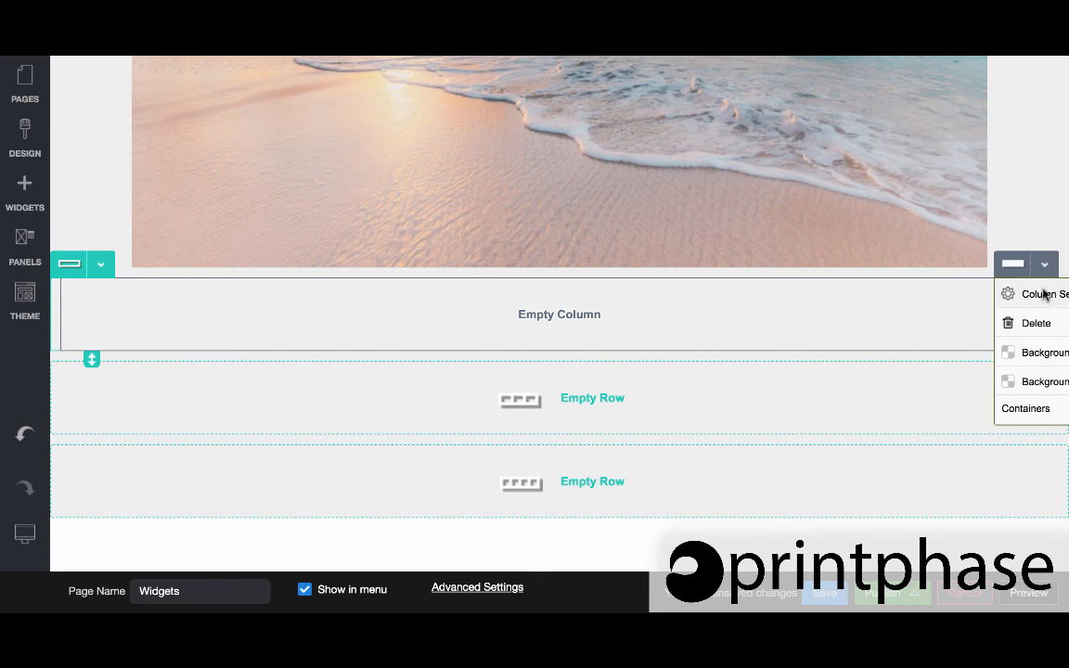
{"action": "left_click", "coordinate": [1044, 294]}
{"action": "left_click", "coordinate": [74, 233]}
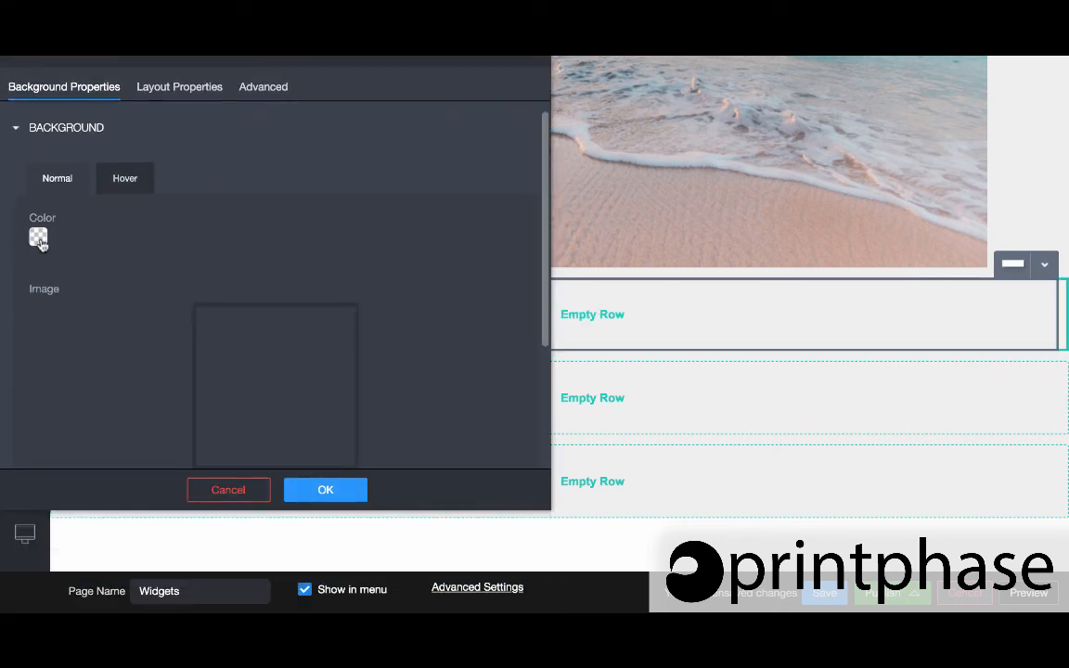
{"action": "scroll", "coordinate": [106, 247], "scroll_direction": "down", "scroll_amount": 4}
{"action": "scroll", "coordinate": [62, 169], "scroll_direction": "up", "scroll_amount": 3}
{"action": "scroll", "coordinate": [74, 202], "scroll_direction": "down", "scroll_amount": 2}
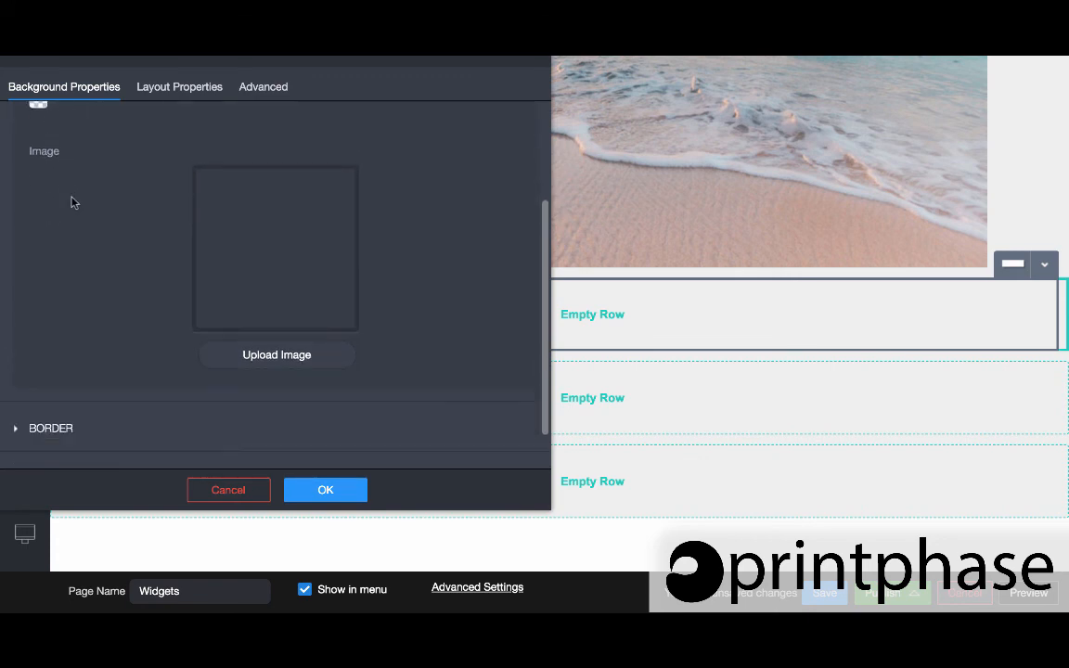
{"action": "left_click", "coordinate": [230, 492]}
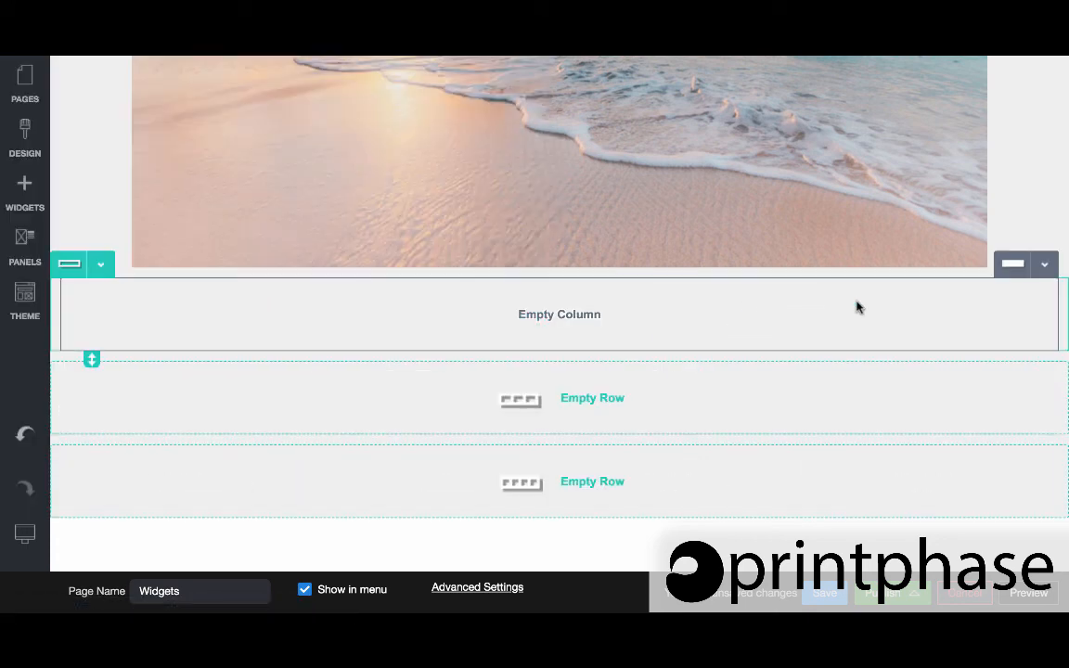
Give the row a background image by choosing the sunset beach photo from a web search for beach
{"action": "left_click", "coordinate": [102, 269]}
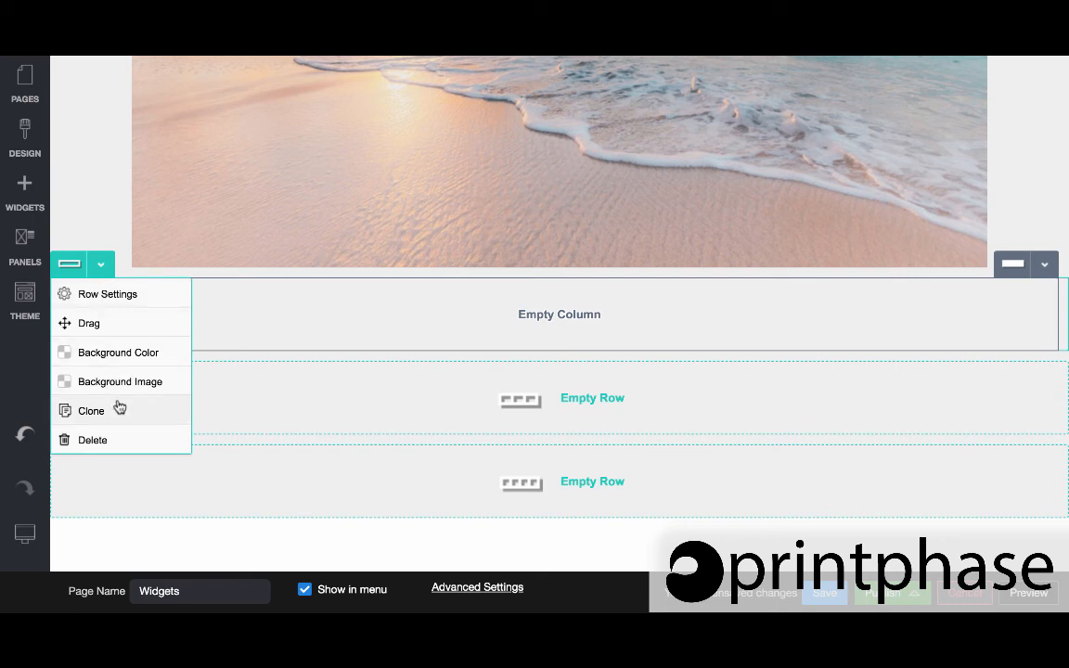
{"action": "left_click", "coordinate": [106, 299]}
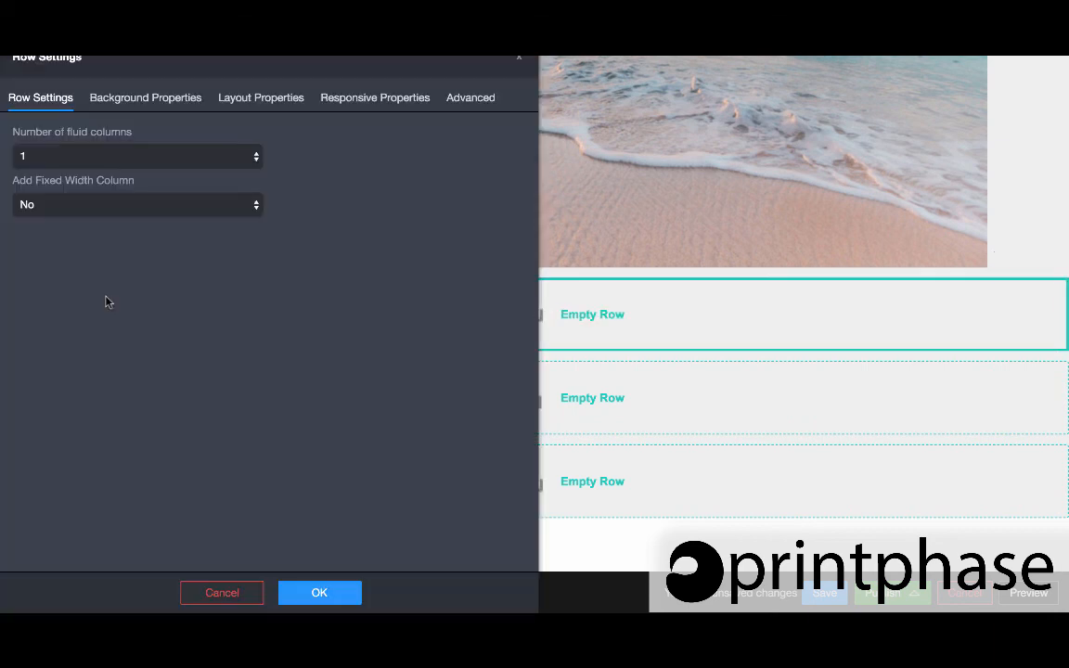
{"action": "left_click", "coordinate": [134, 105]}
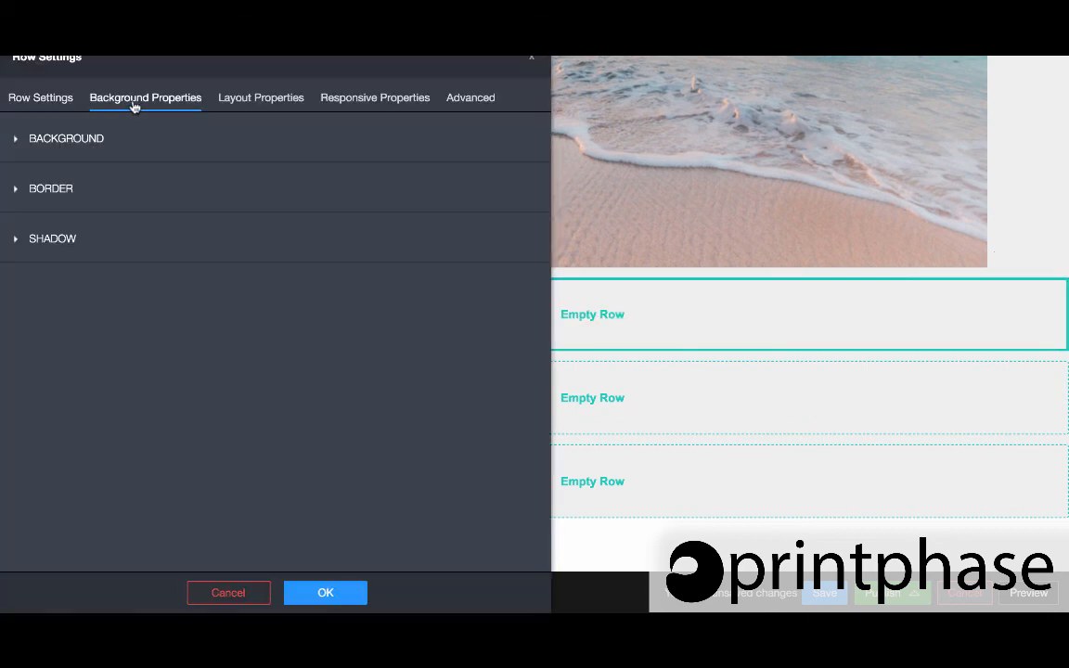
{"action": "left_click", "coordinate": [74, 140]}
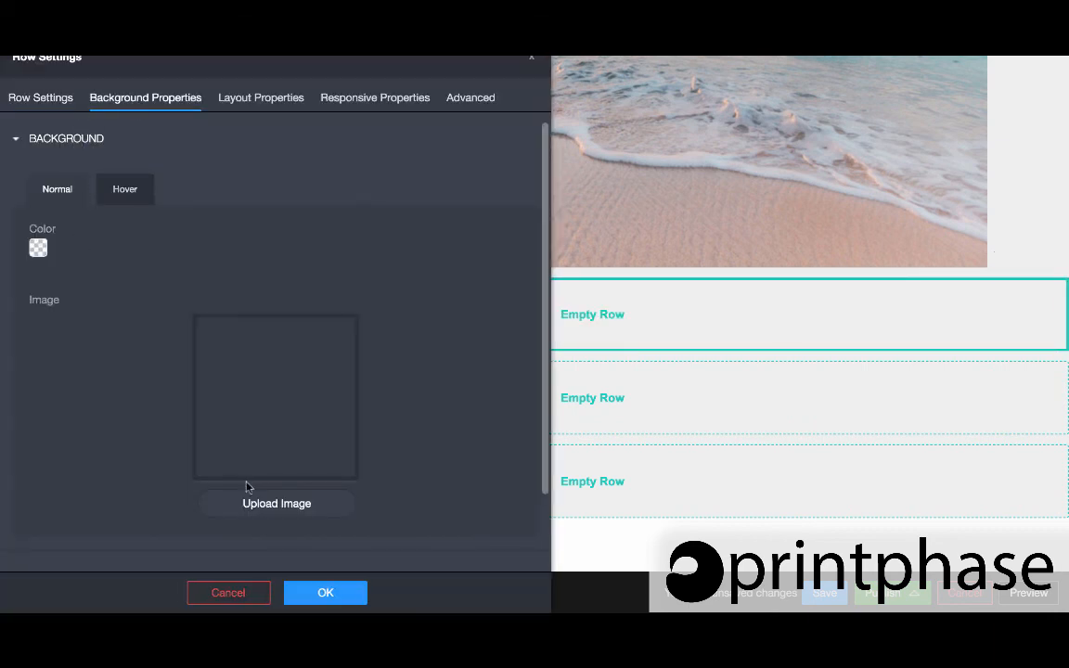
{"action": "left_click", "coordinate": [250, 505]}
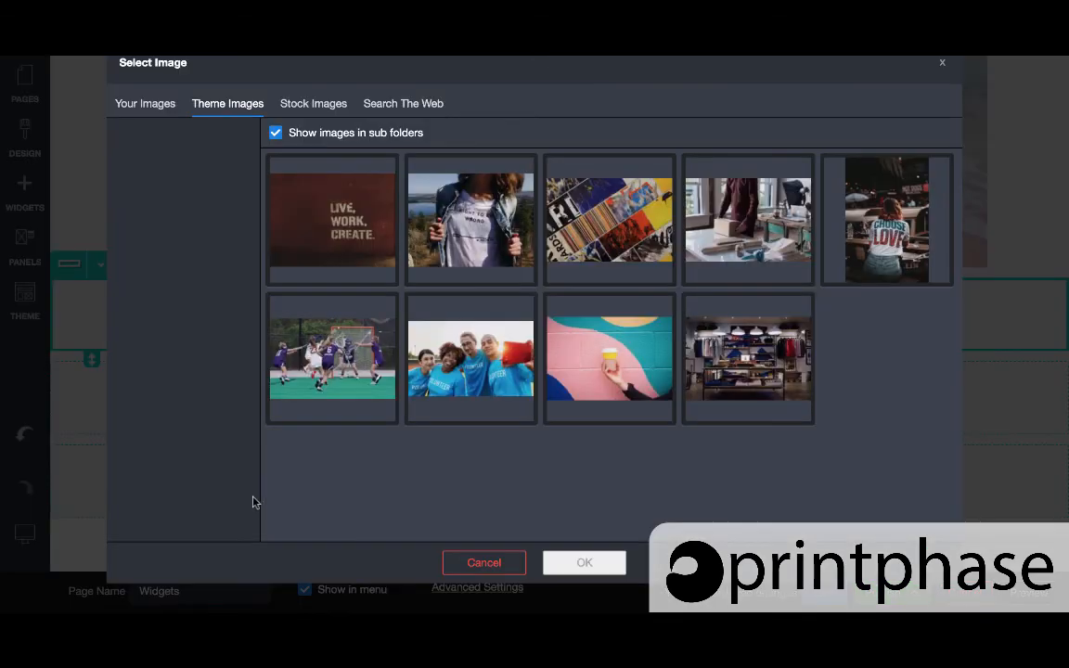
{"action": "left_click", "coordinate": [391, 109]}
{"action": "left_click", "coordinate": [313, 234]}
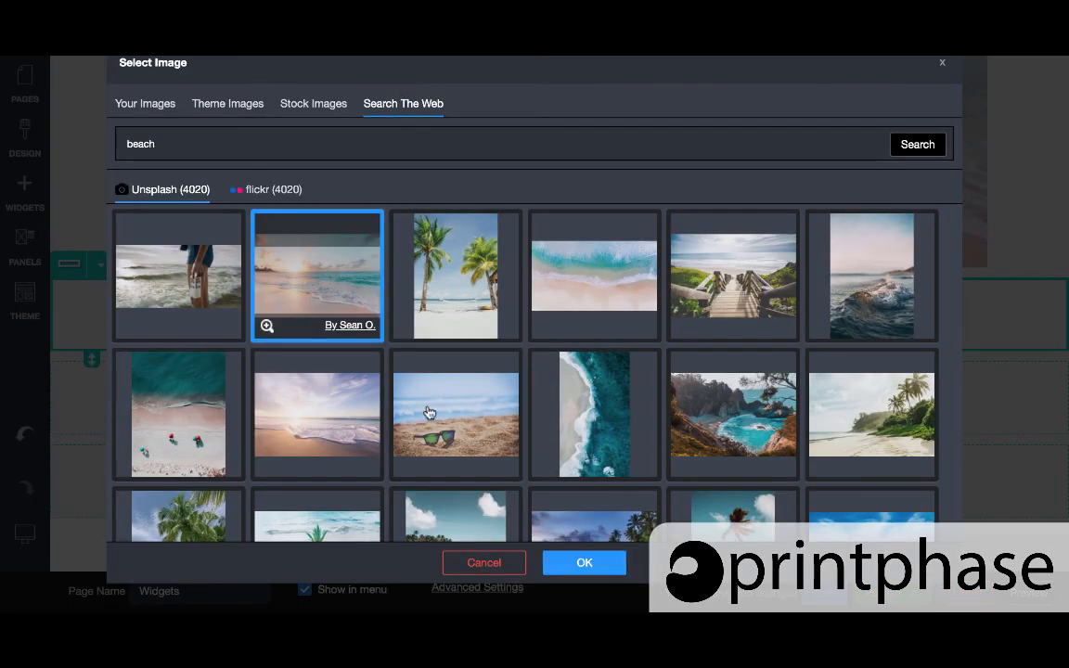
{"action": "left_click", "coordinate": [585, 563]}
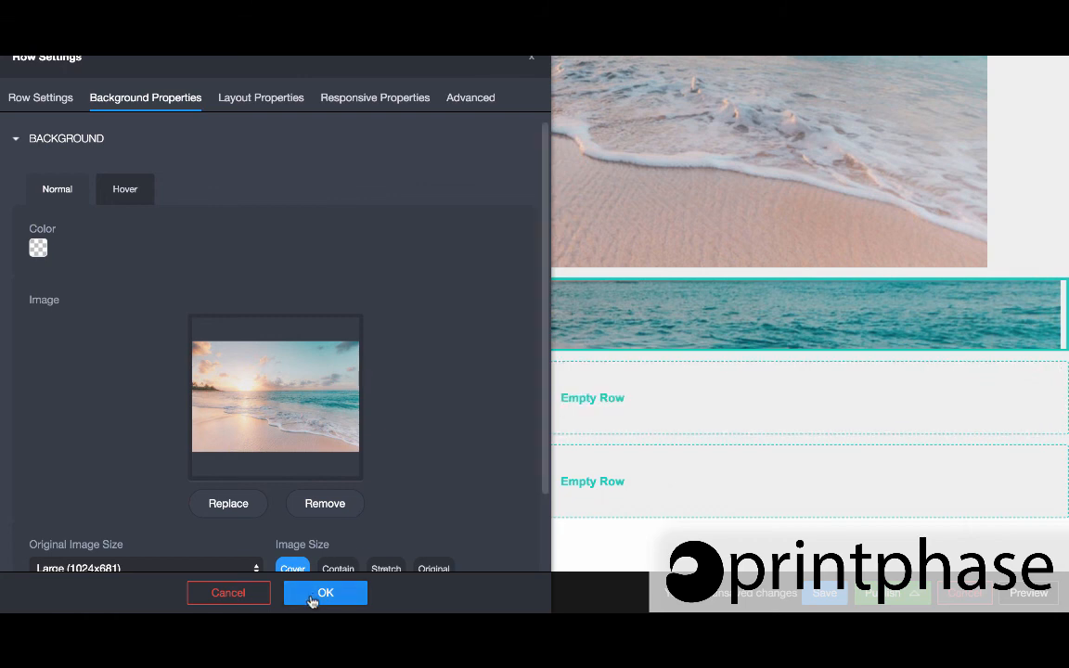
Try the background image size options, keep Cover with Center position, and apply the row settings
{"action": "scroll", "coordinate": [288, 380], "scroll_direction": "down", "scroll_amount": 1}
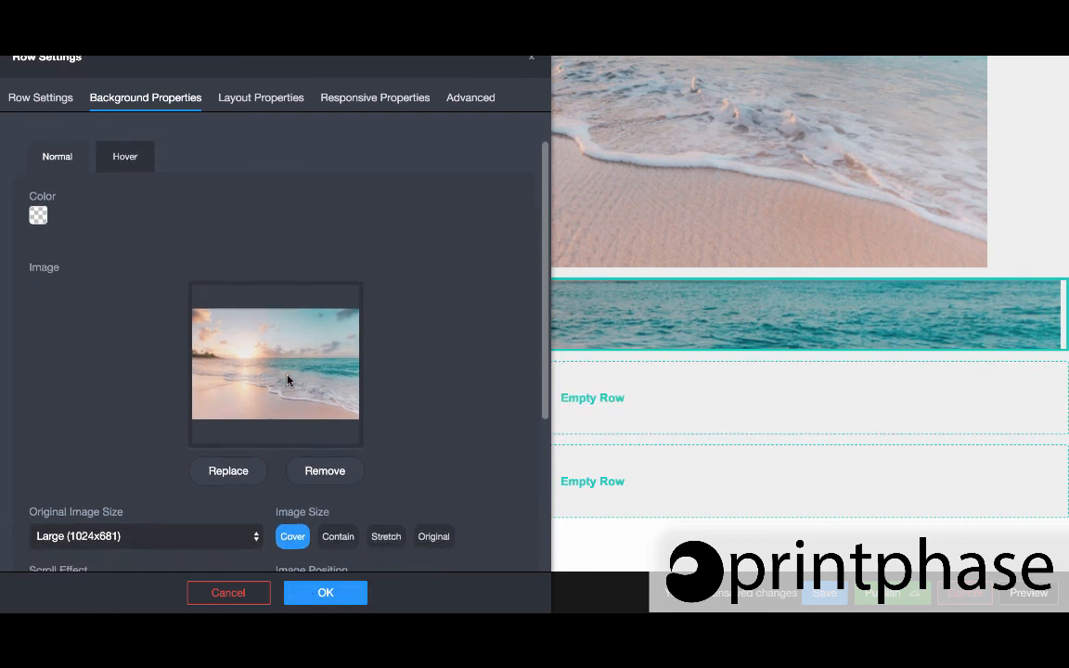
{"action": "scroll", "coordinate": [288, 381], "scroll_direction": "down", "scroll_amount": 5}
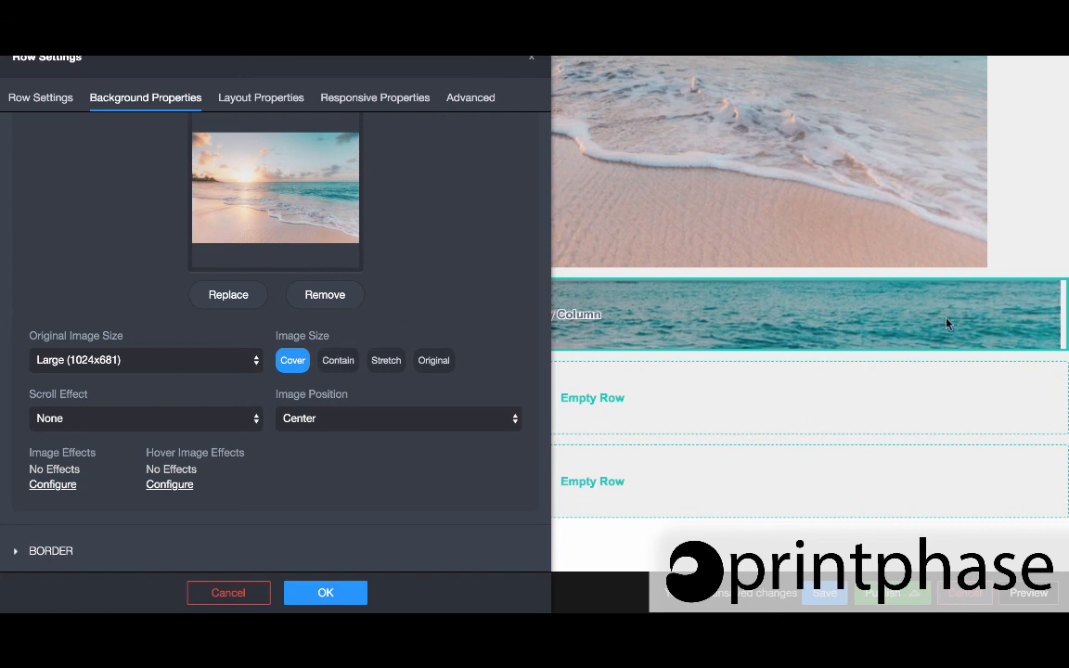
{"action": "left_click", "coordinate": [436, 367]}
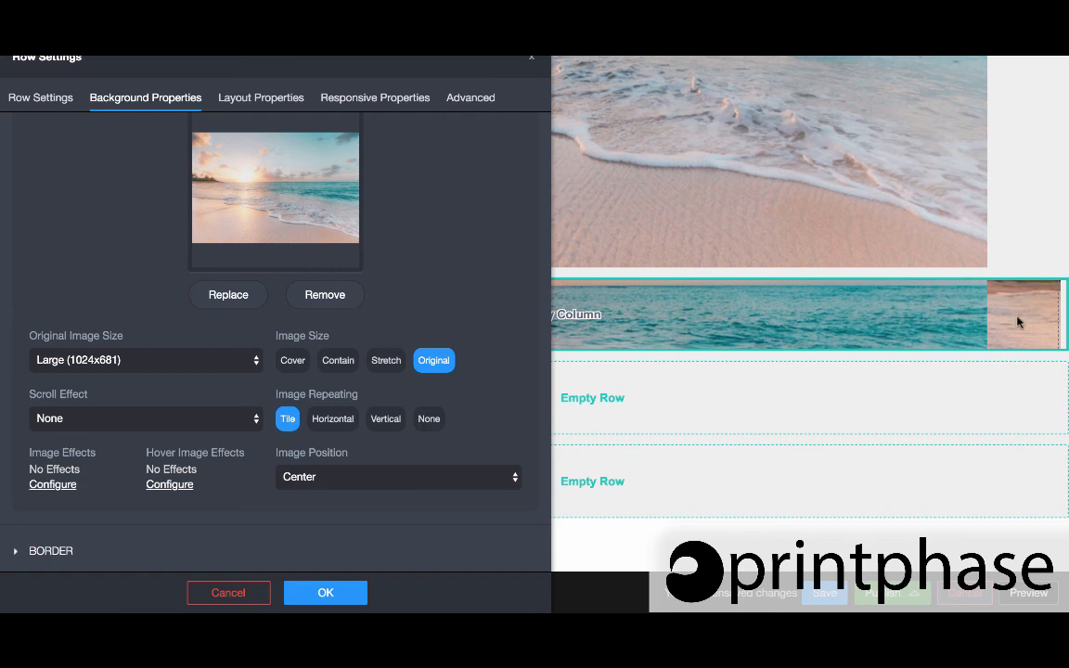
{"action": "left_click", "coordinate": [325, 362]}
{"action": "left_click", "coordinate": [288, 366]}
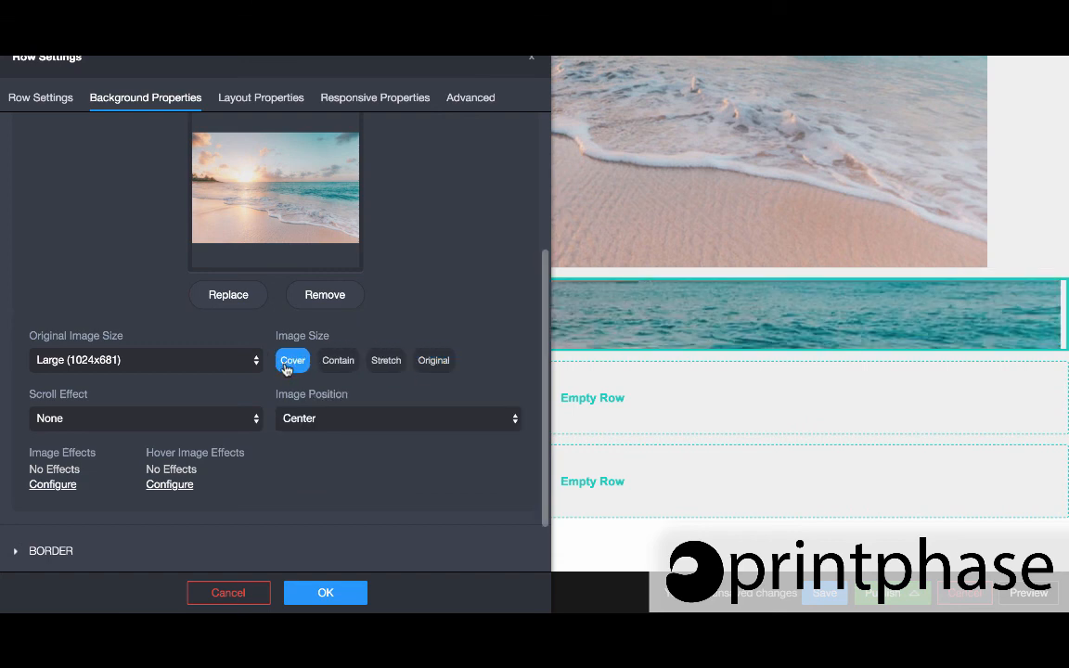
{"action": "left_click", "coordinate": [298, 418]}
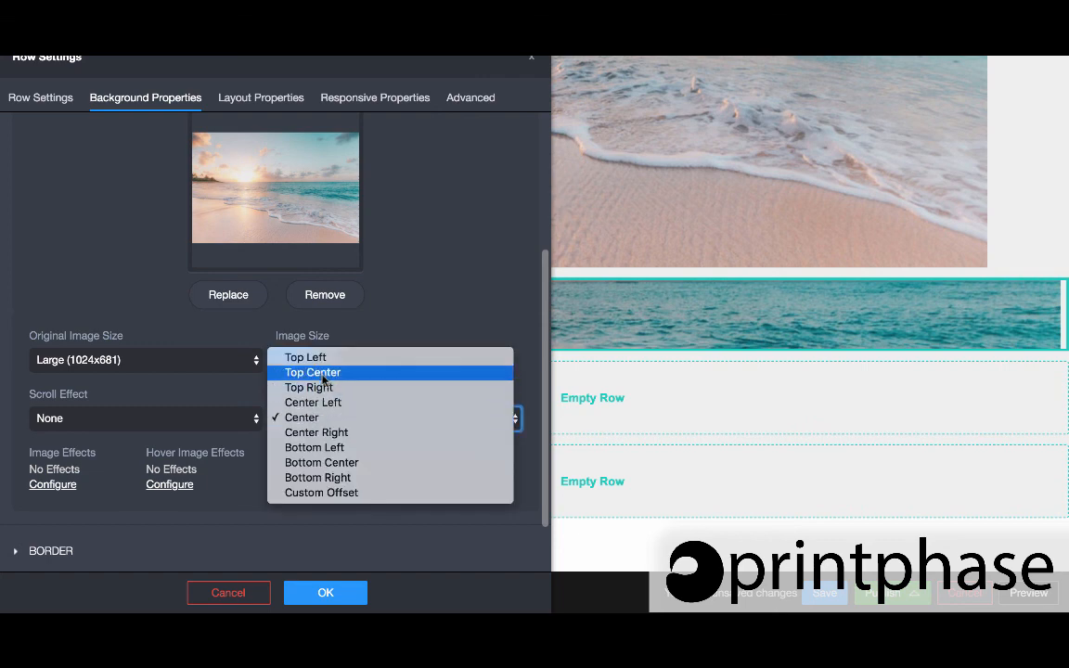
{"action": "left_click", "coordinate": [320, 419]}
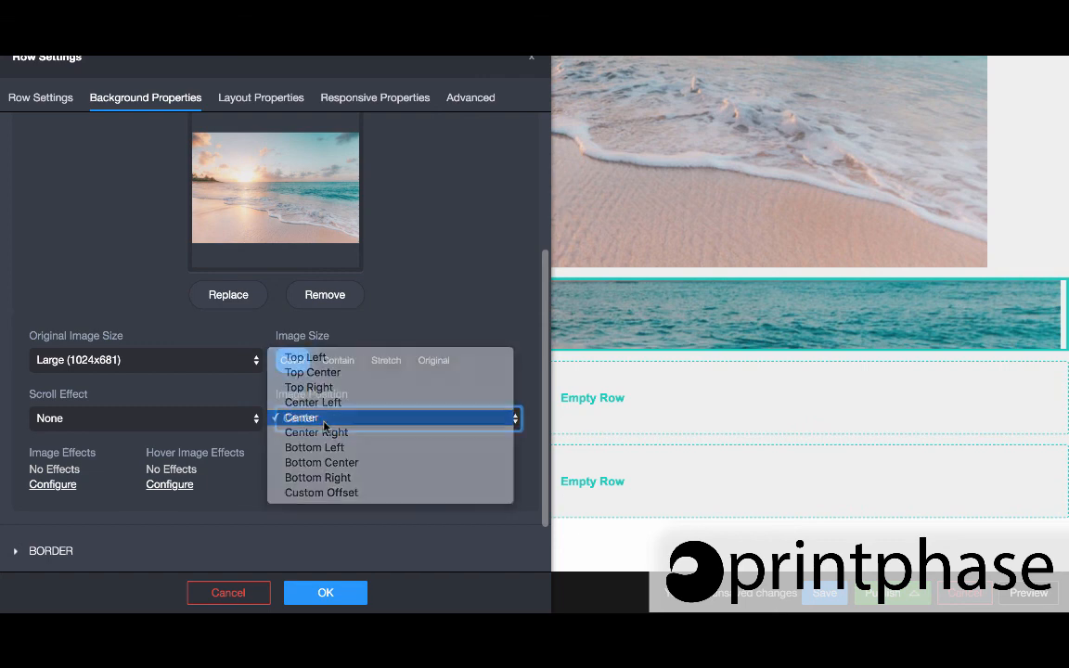
{"action": "mouse_move", "coordinate": [278, 557]}
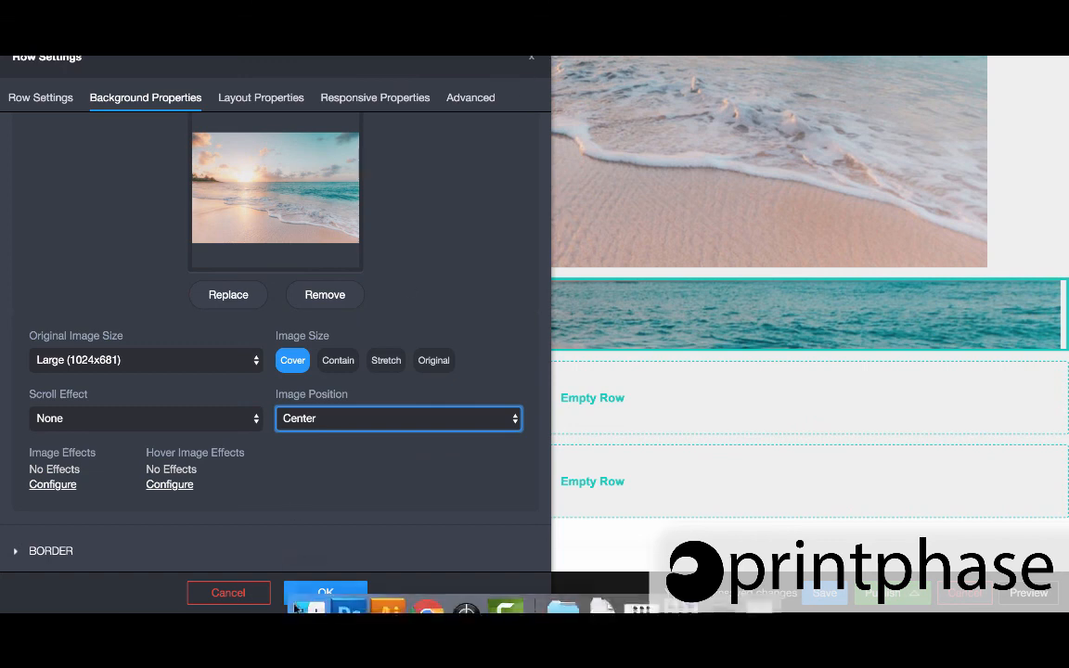
{"action": "left_click", "coordinate": [325, 591]}
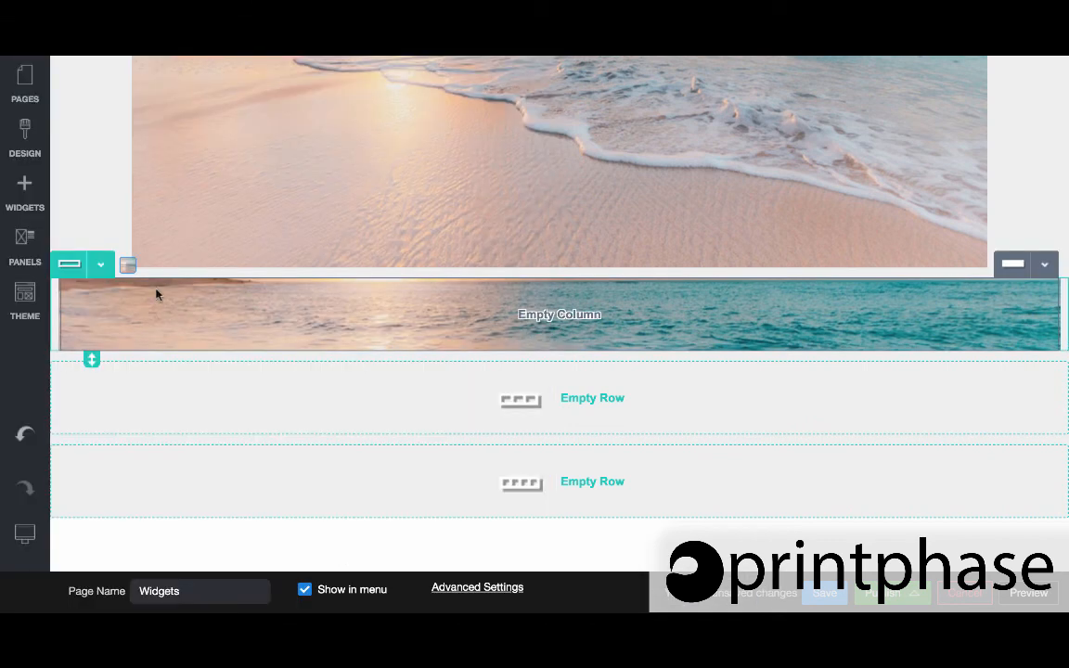
Enlarge the background row by dragging its resize handle down to about 191 px top and bottom padding
{"action": "left_click_drag", "start_coordinate": [91, 359], "coordinate": [69, 572]}
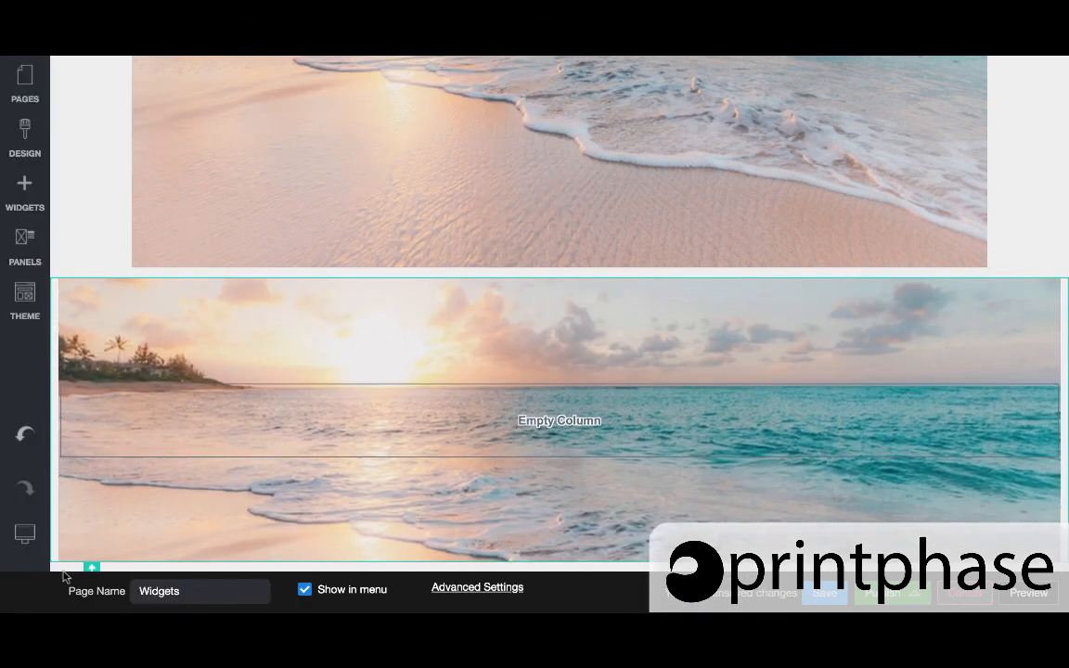
{"action": "scroll", "coordinate": [140, 450], "scroll_direction": "down", "scroll_amount": 3}
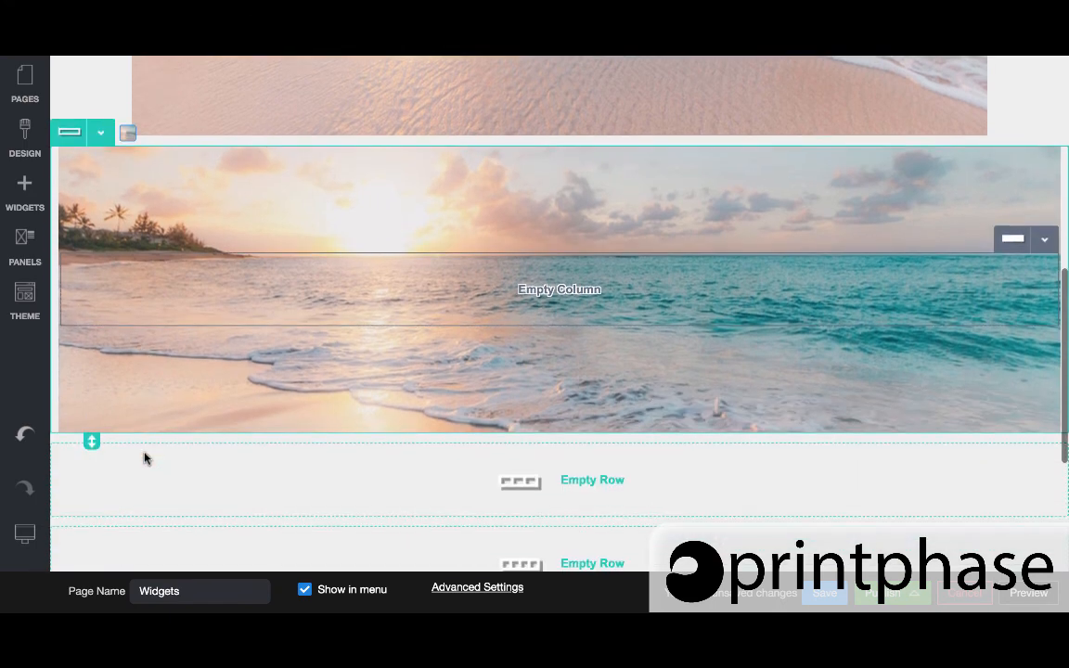
{"action": "left_click_drag", "start_coordinate": [91, 442], "coordinate": [91, 546]}
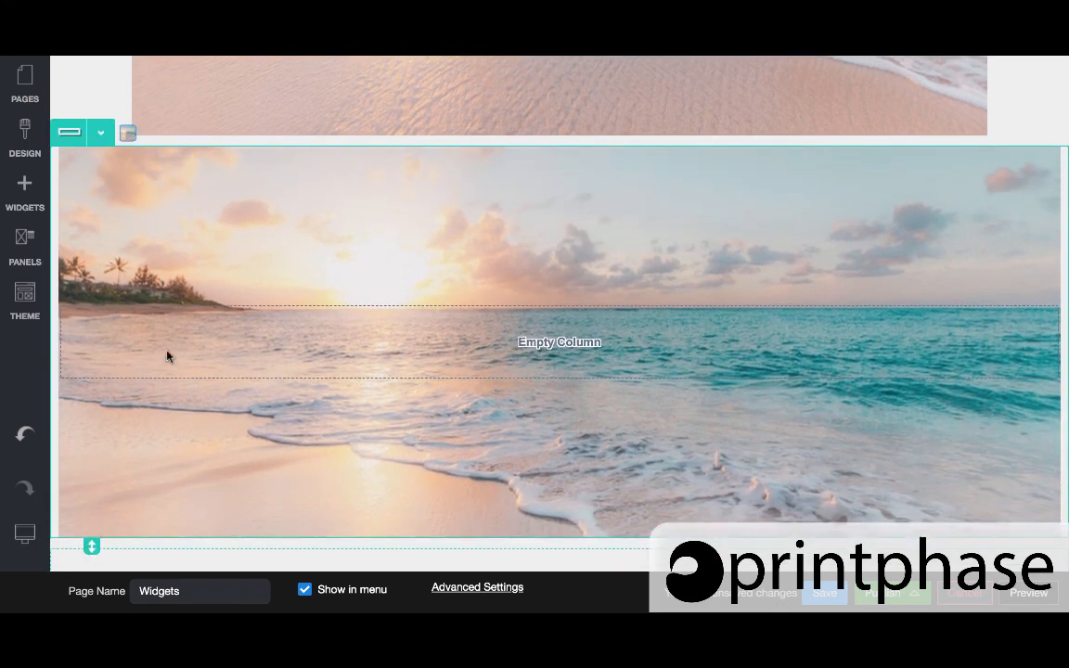
Set the row's left and right padding to 10%
{"action": "scroll", "coordinate": [171, 348], "scroll_direction": "up", "scroll_amount": 1}
{"action": "left_click", "coordinate": [100, 193]}
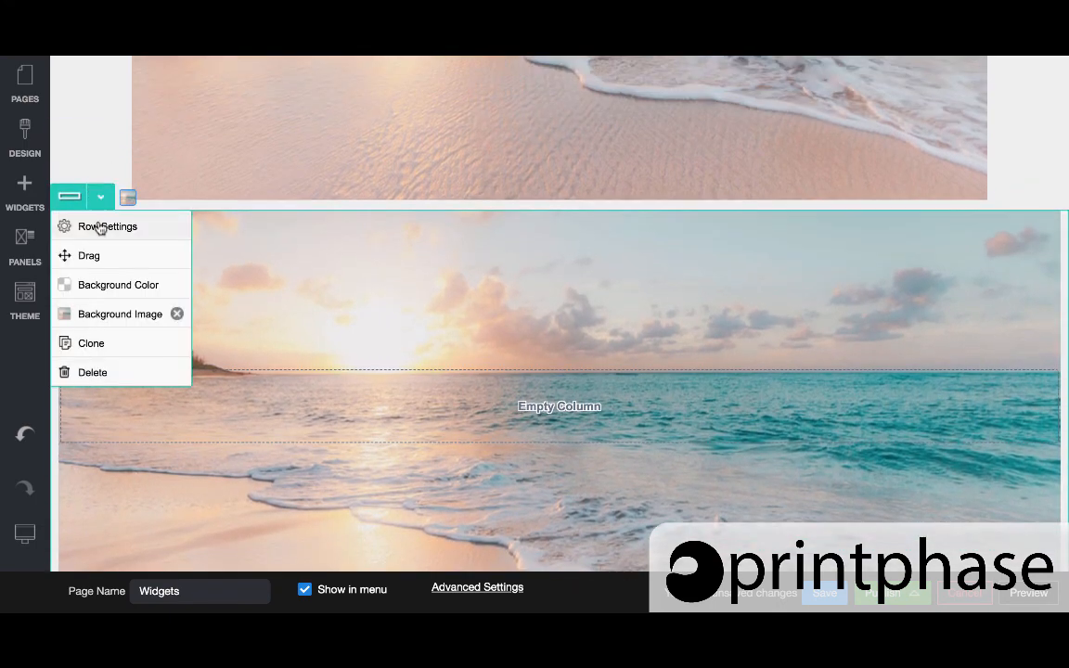
{"action": "left_click", "coordinate": [88, 225]}
{"action": "left_click", "coordinate": [276, 100]}
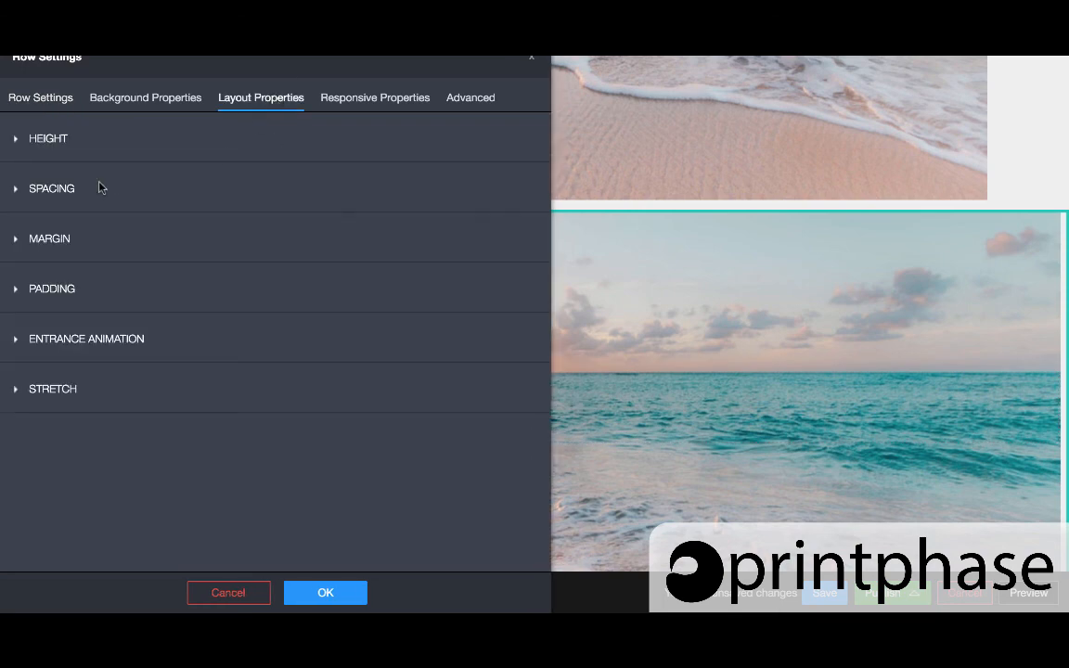
{"action": "left_click", "coordinate": [54, 292]}
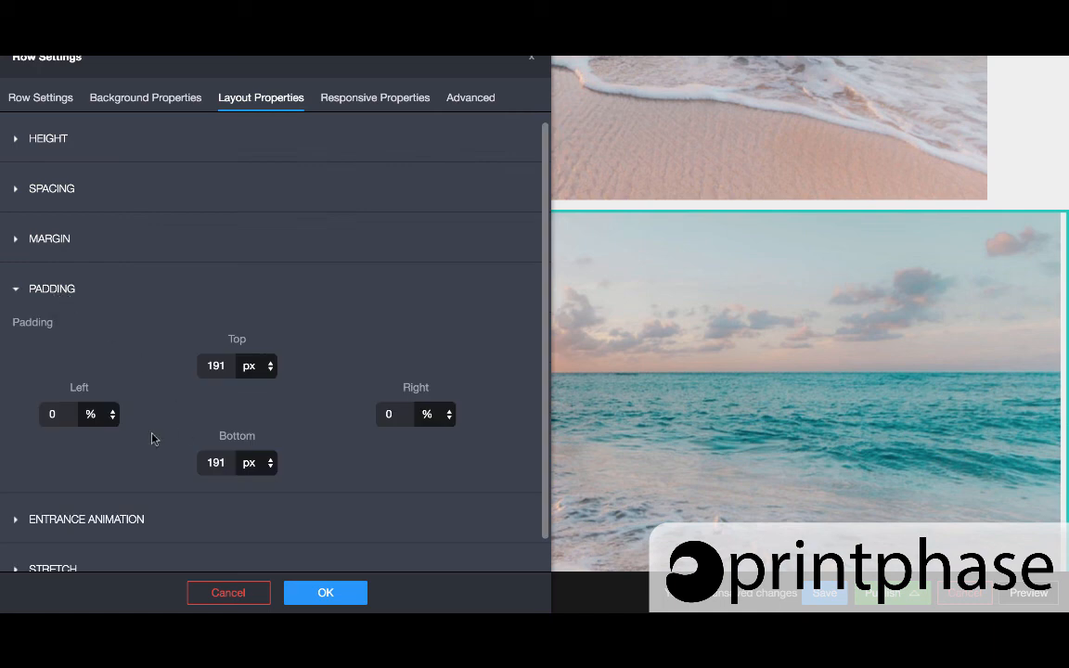
{"action": "left_click", "coordinate": [53, 414]}
{"action": "type", "text": "10"}
{"action": "key", "text": "Tab"}
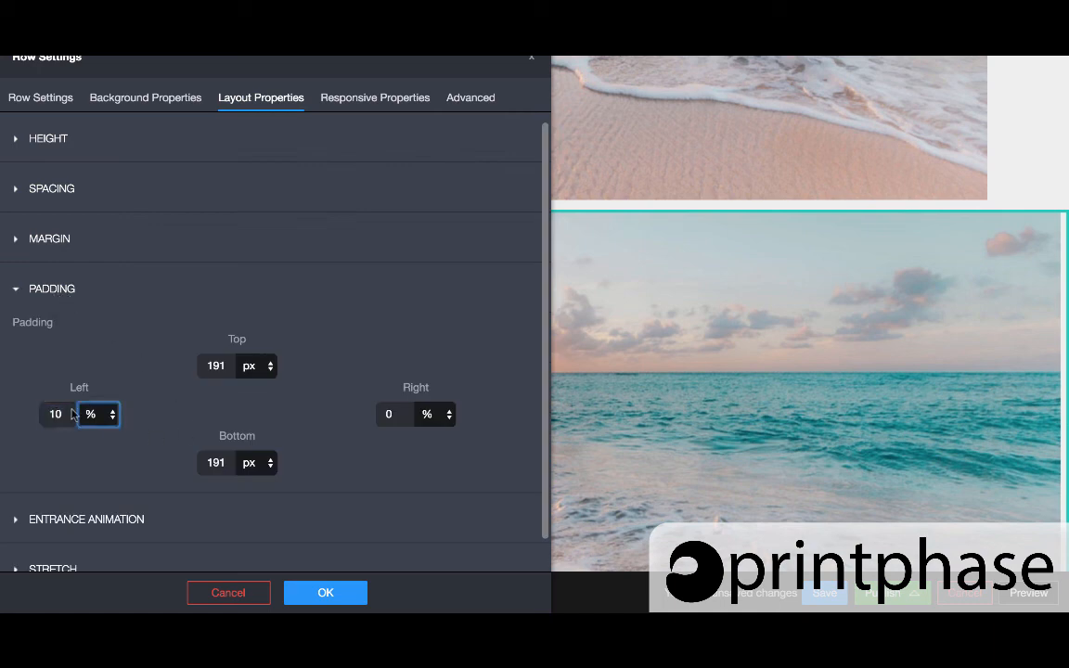
{"action": "key", "text": "Tab"}
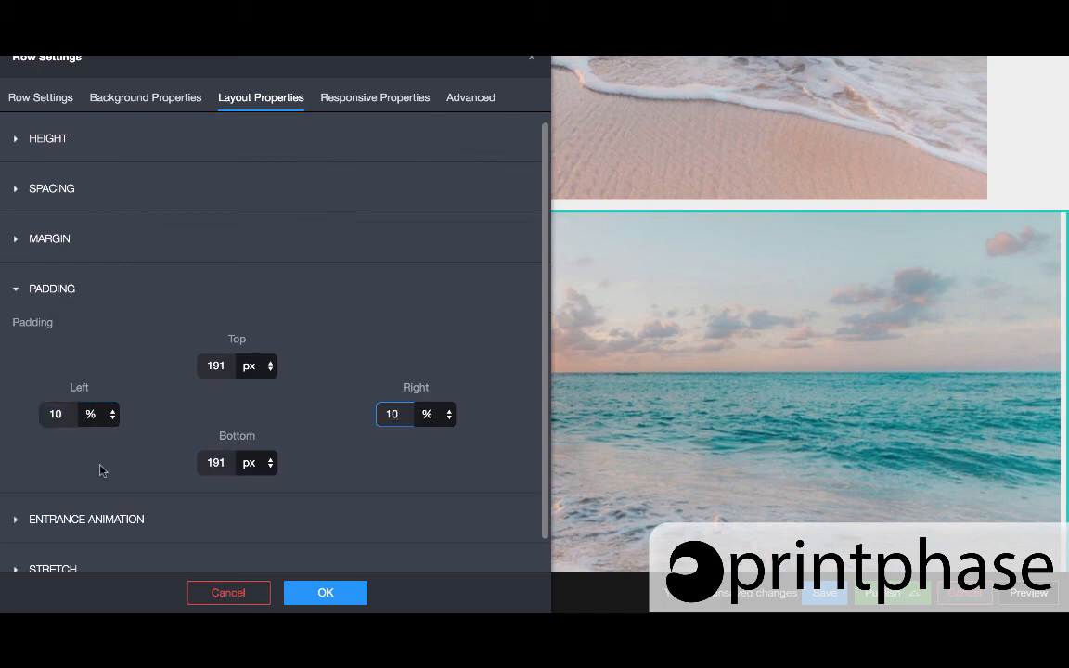
{"action": "type", "text": "10"}
{"action": "left_click", "coordinate": [326, 592]}
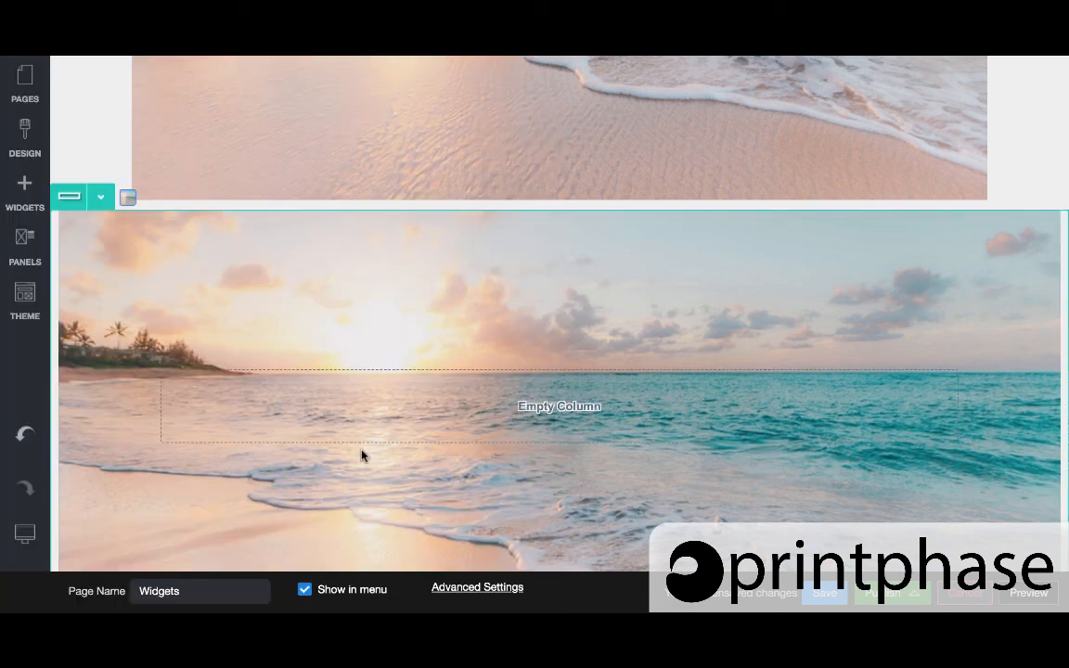
Turn on Background Full Page Bleed in the background row's stretch layout settings and apply
{"action": "left_click", "coordinate": [100, 198]}
{"action": "left_click", "coordinate": [105, 229]}
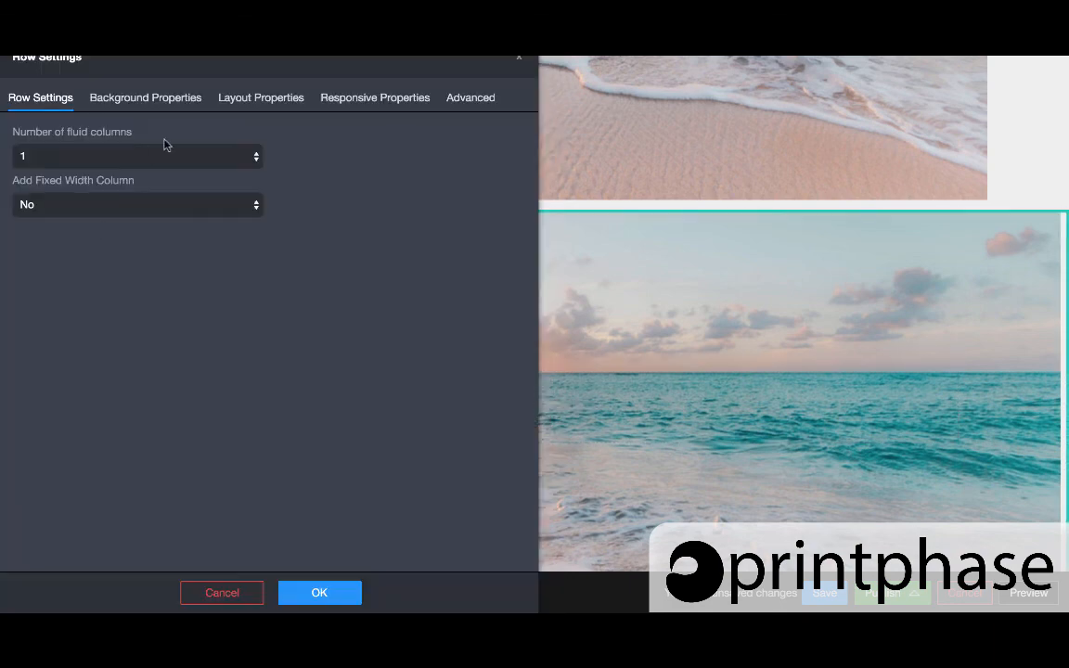
{"action": "left_click", "coordinate": [156, 102]}
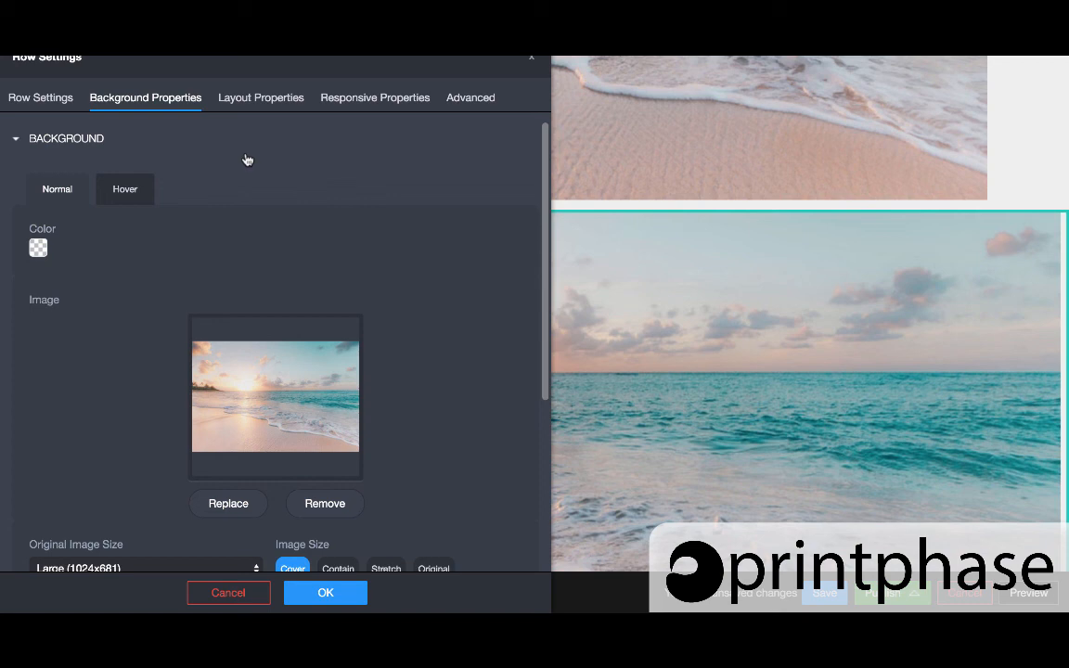
{"action": "left_click", "coordinate": [257, 100]}
{"action": "scroll", "coordinate": [337, 297], "scroll_direction": "down", "scroll_amount": 1}
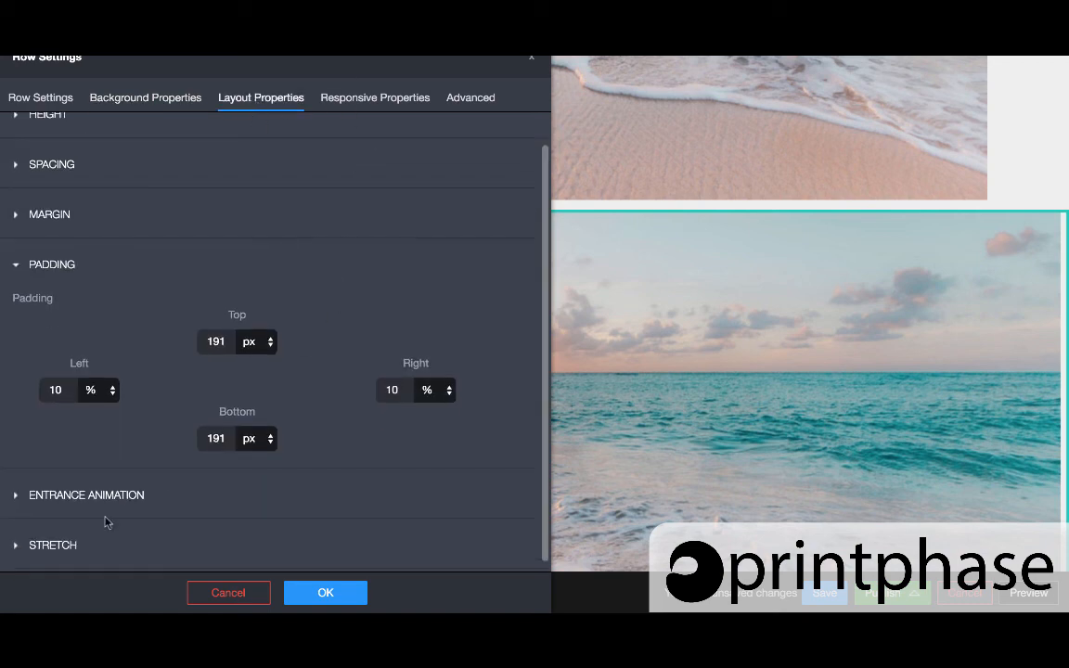
{"action": "left_click", "coordinate": [51, 549]}
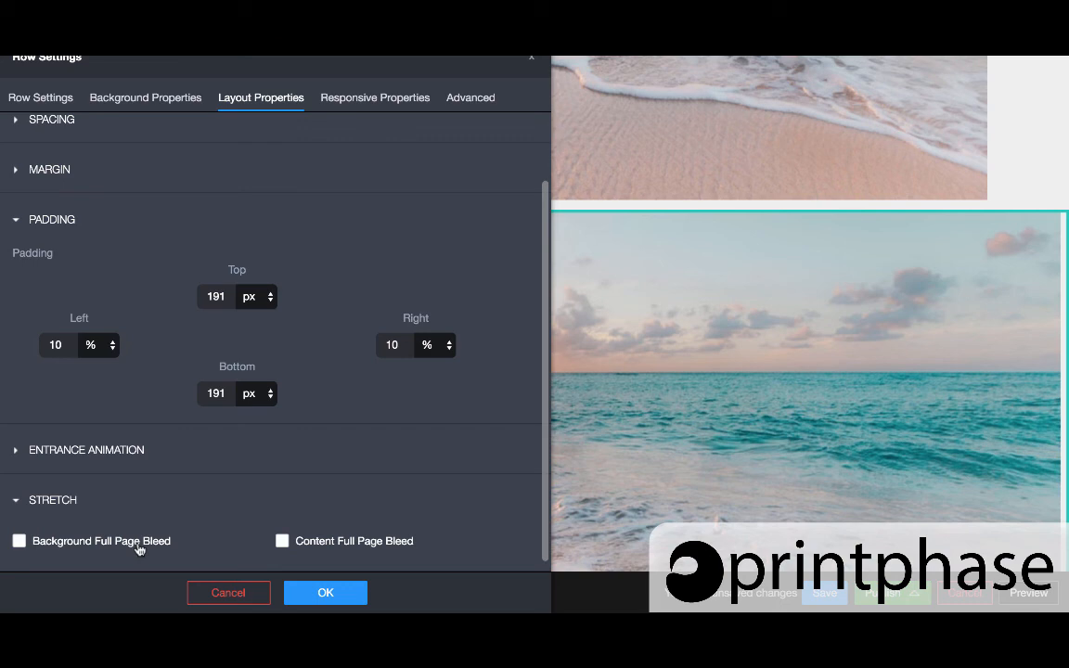
{"action": "left_click", "coordinate": [99, 546]}
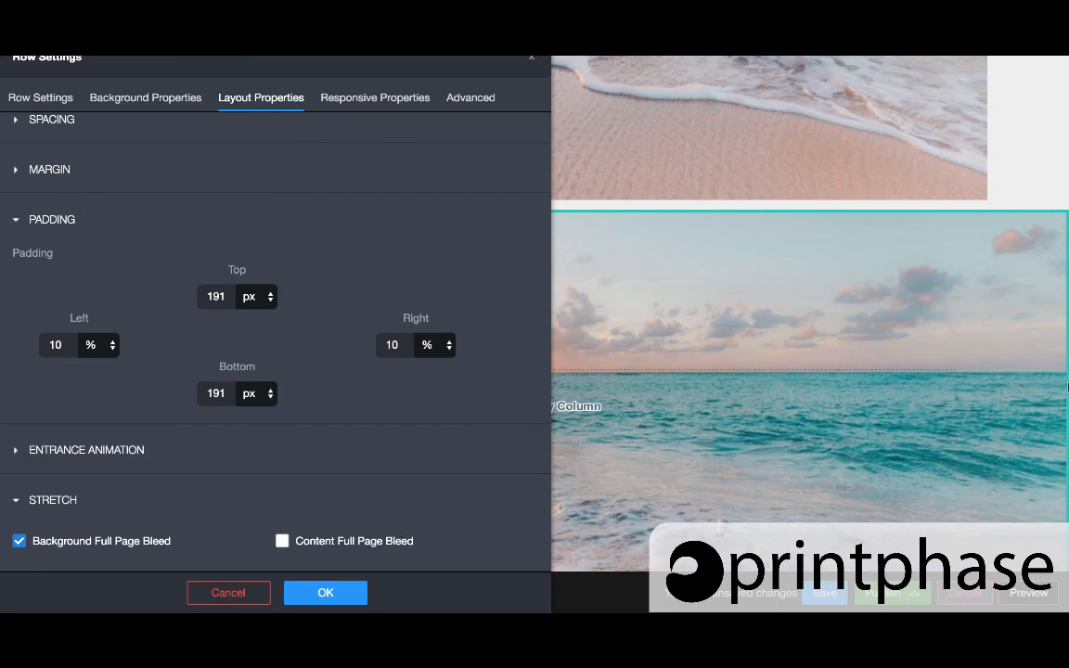
{"action": "left_click", "coordinate": [325, 592]}
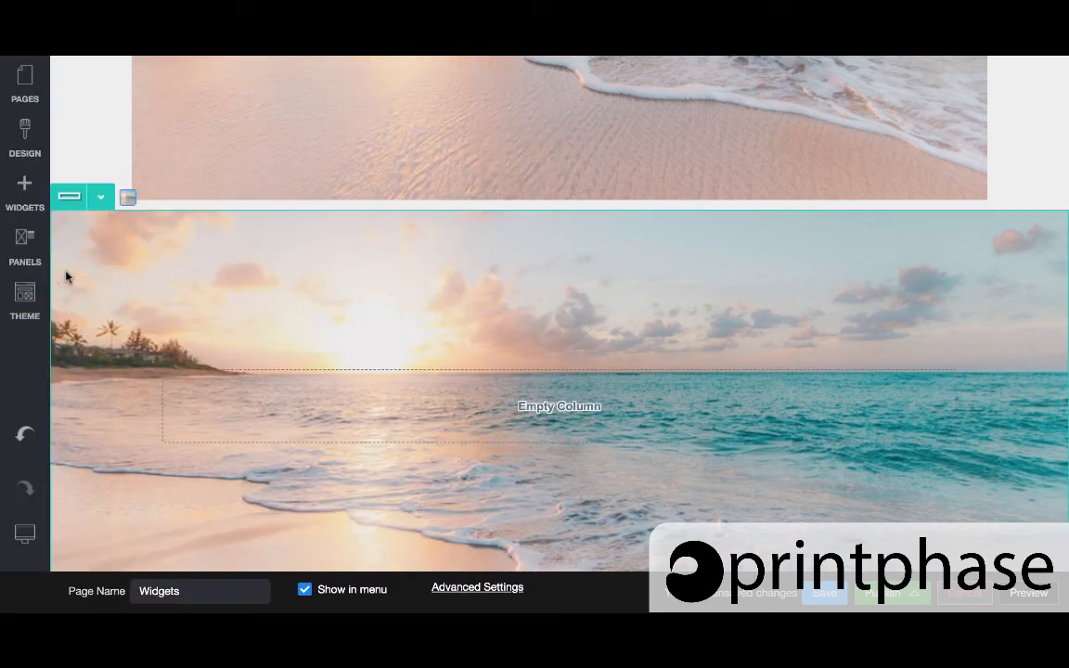
Widen the beach image widget by dragging its corner handle outward
{"action": "scroll", "coordinate": [259, 292], "scroll_direction": "up", "scroll_amount": 5}
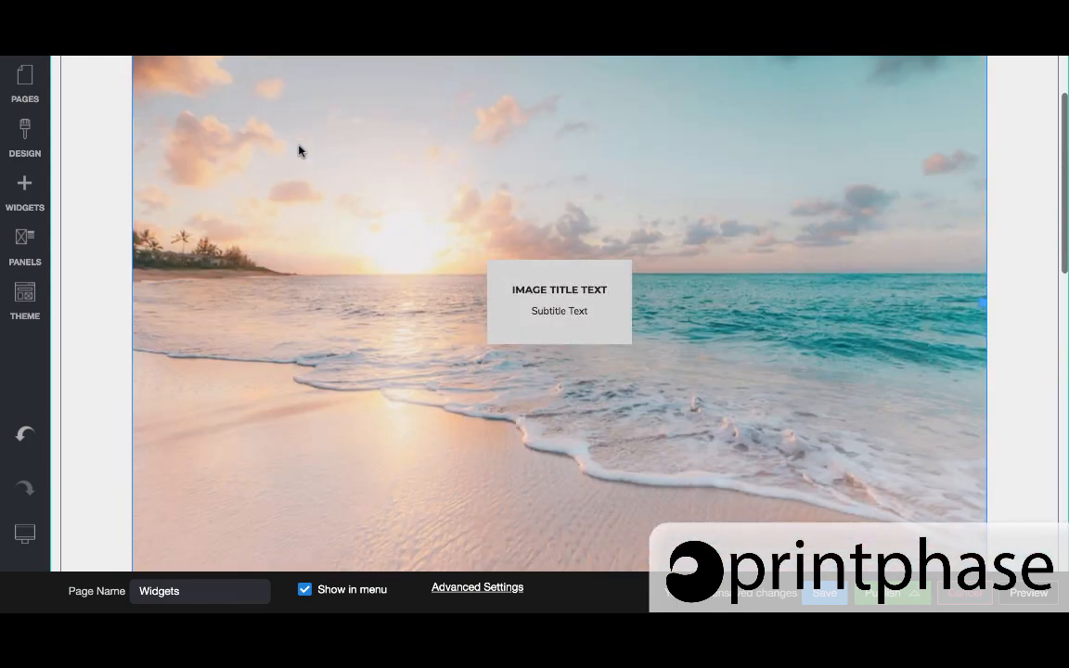
{"action": "scroll", "coordinate": [231, 221], "scroll_direction": "down", "scroll_amount": 2}
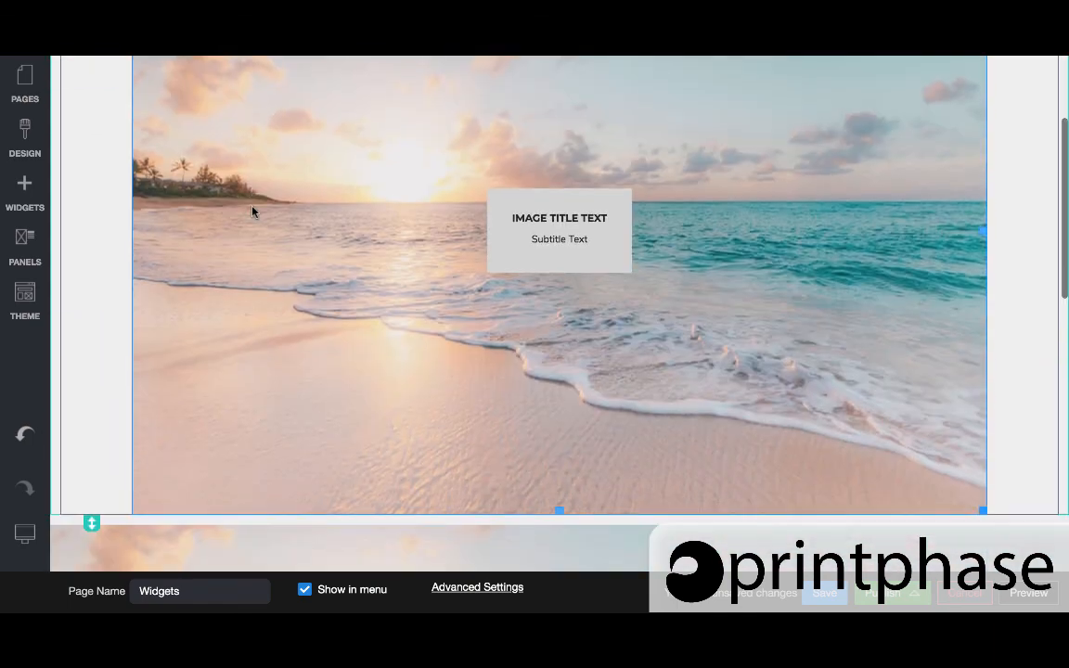
{"action": "left_click_drag", "start_coordinate": [980, 509], "coordinate": [1028, 568]}
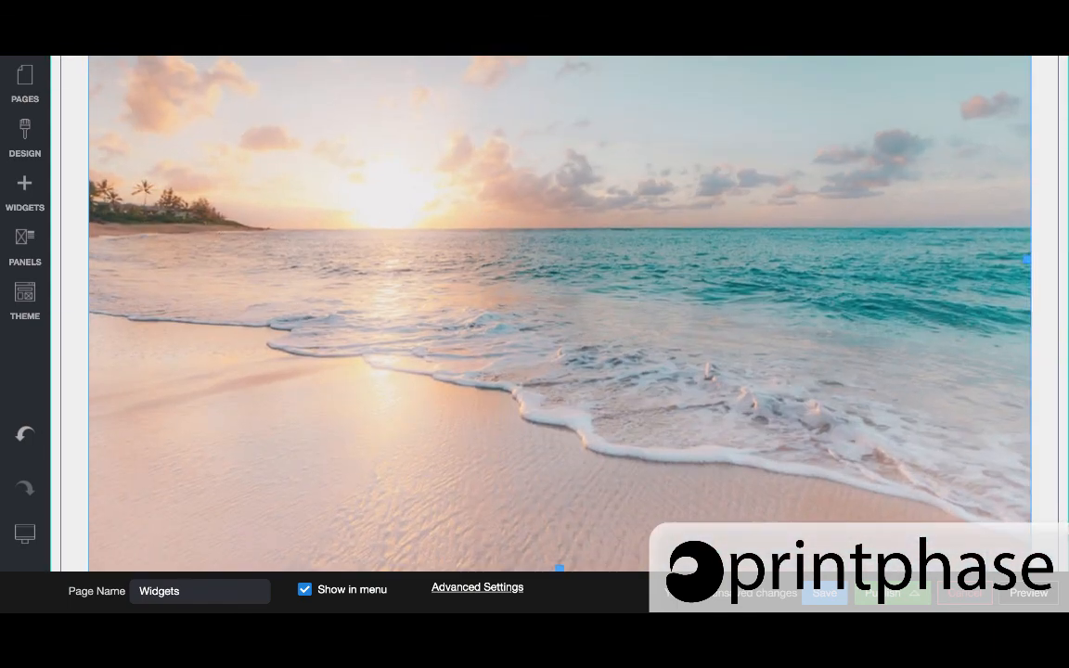
{"action": "scroll", "coordinate": [817, 368], "scroll_direction": "up", "scroll_amount": 2}
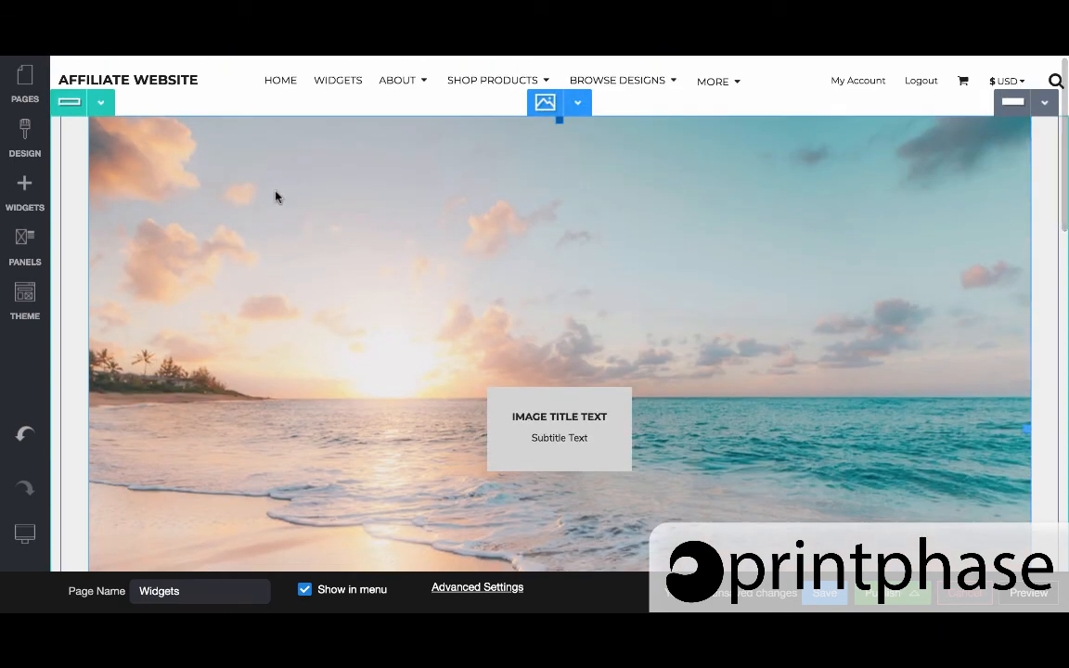
Look through the image widget's background and layout settings, then close them
{"action": "left_click", "coordinate": [577, 102]}
{"action": "left_click", "coordinate": [583, 131]}
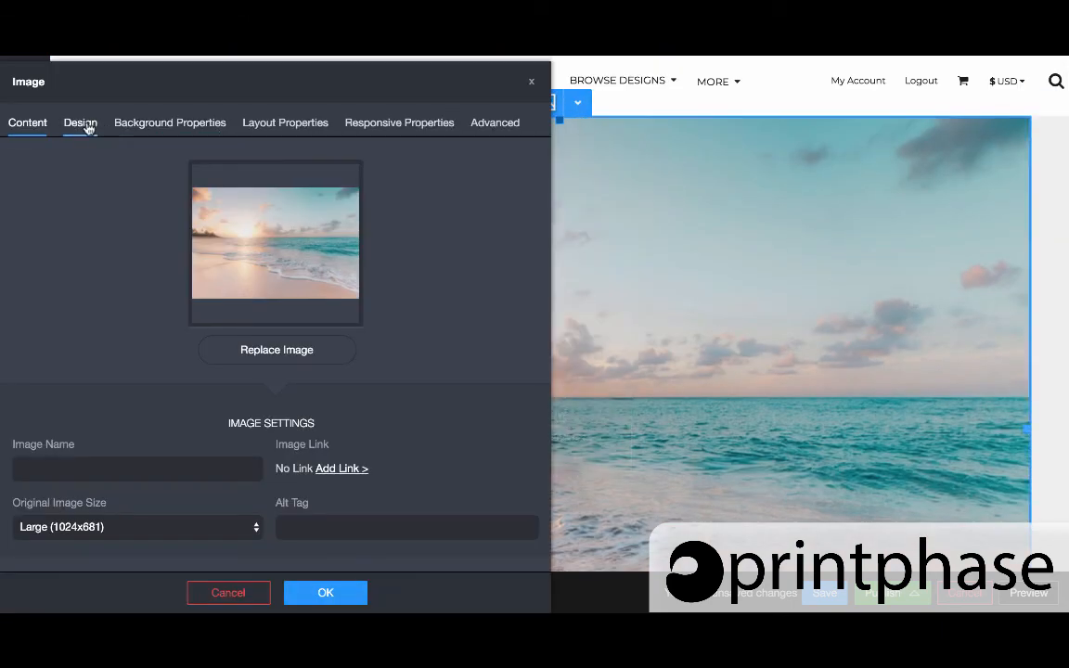
{"action": "left_click", "coordinate": [189, 121]}
{"action": "left_click", "coordinate": [262, 122]}
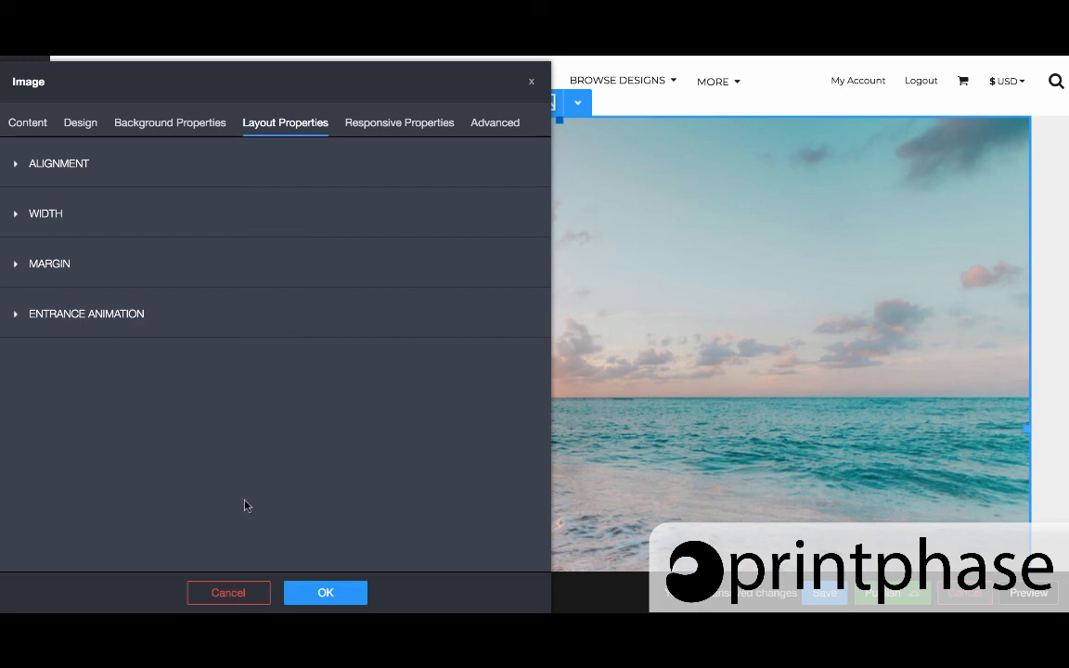
{"action": "left_click", "coordinate": [327, 592]}
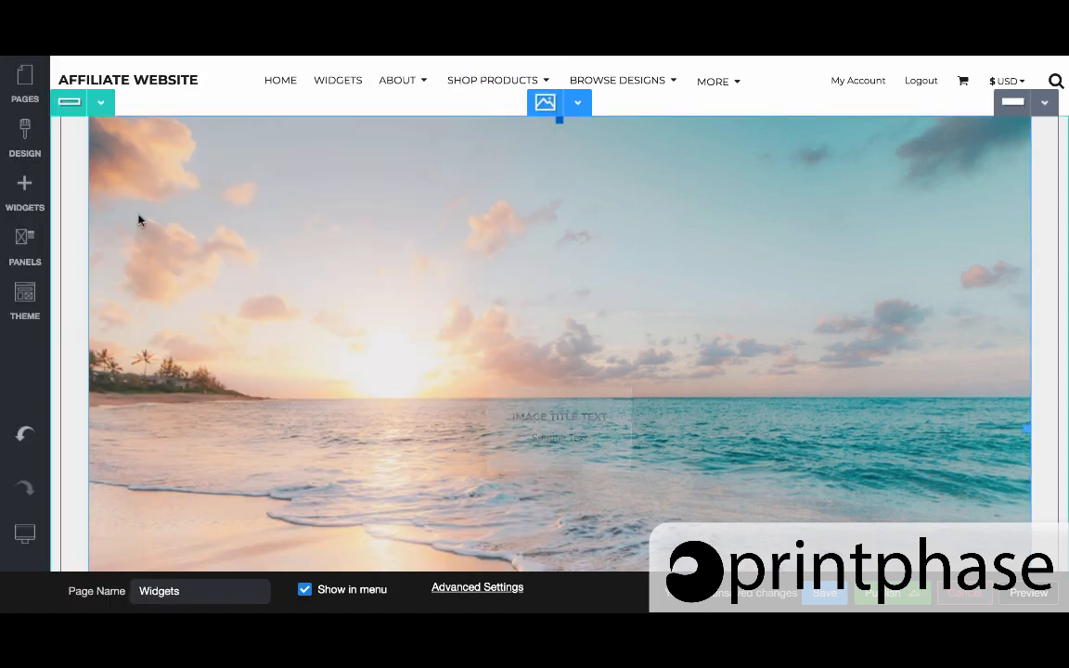
Toggle Background Full Page Bleed in the image row's stretch layout settings and apply
{"action": "left_click", "coordinate": [102, 107]}
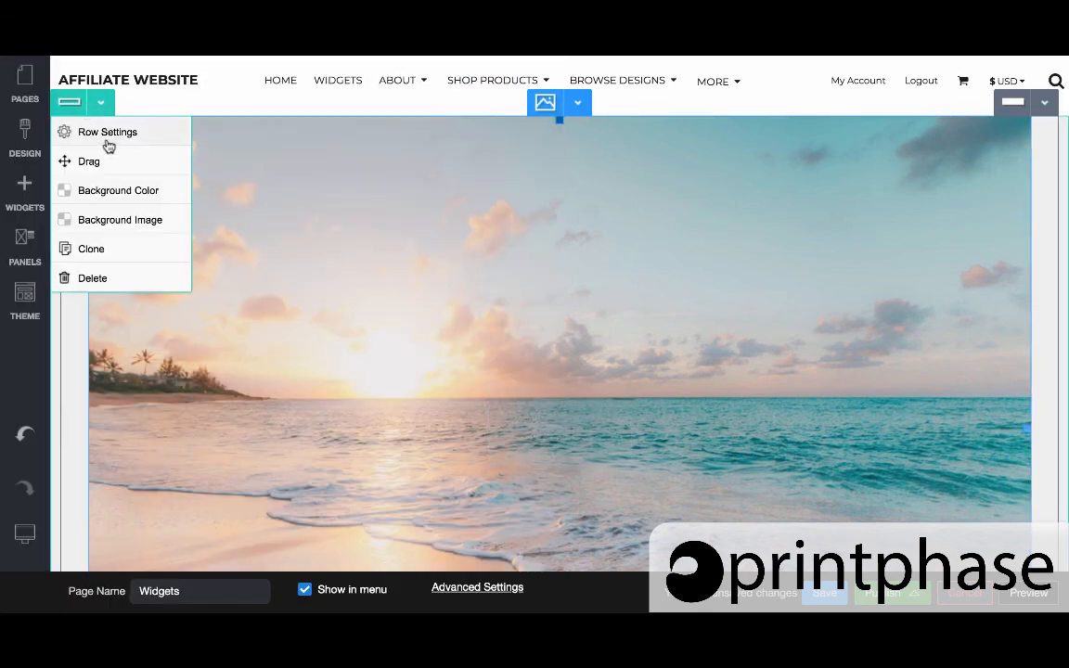
{"action": "left_click", "coordinate": [107, 132]}
{"action": "left_click", "coordinate": [258, 105]}
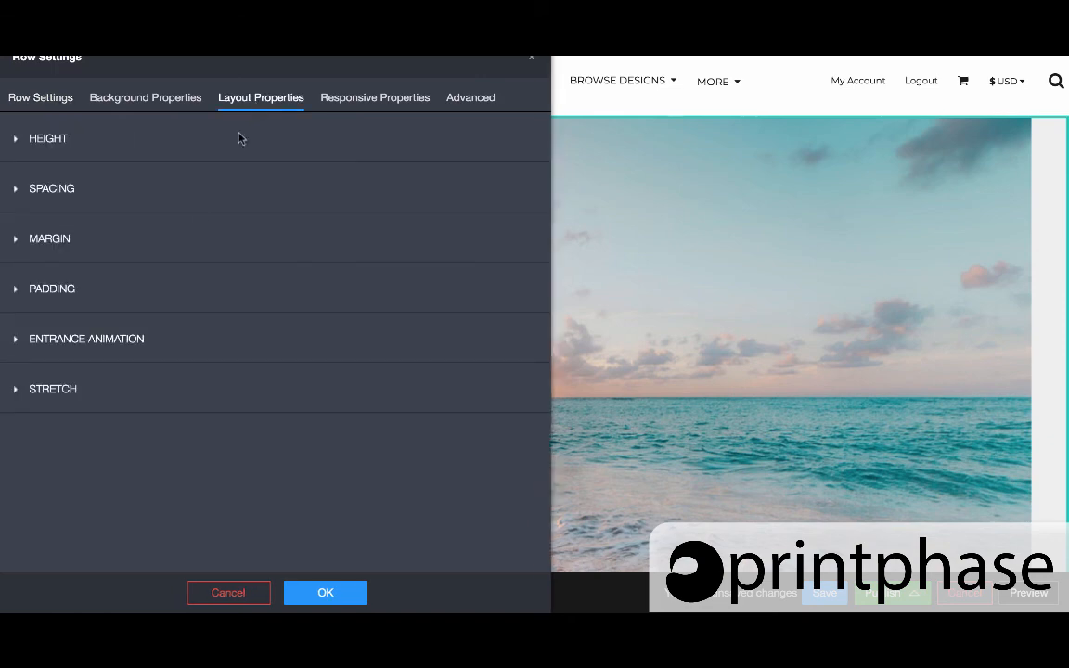
{"action": "left_click", "coordinate": [59, 391]}
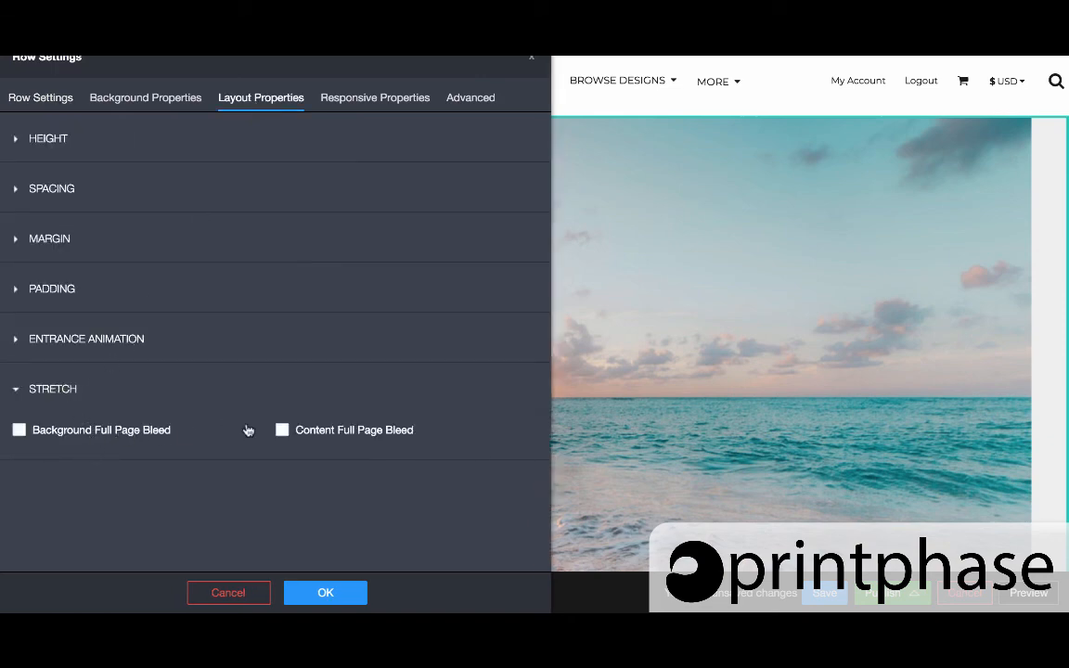
{"action": "left_click", "coordinate": [39, 434]}
{"action": "left_click", "coordinate": [39, 436]}
{"action": "left_click", "coordinate": [325, 594]}
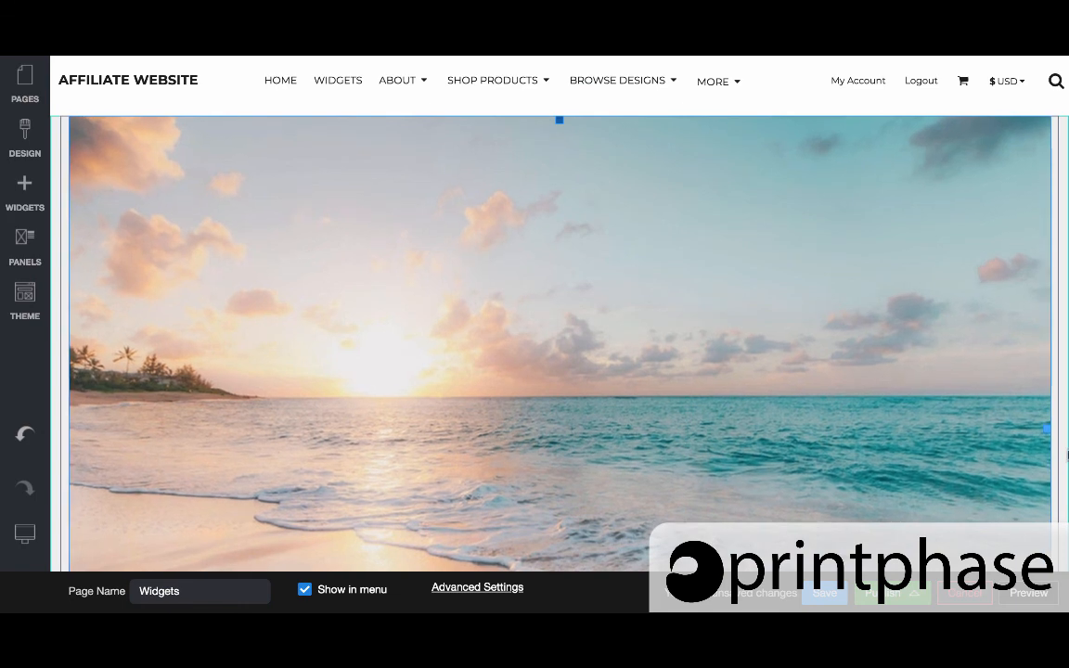
{"action": "mouse_move", "coordinate": [1067, 455]}
{"action": "left_mouse_down"}
{"action": "mouse_move", "coordinate": [1067, 419]}
{"action": "mouse_move", "coordinate": [1067, 455]}
{"action": "left_mouse_up"}
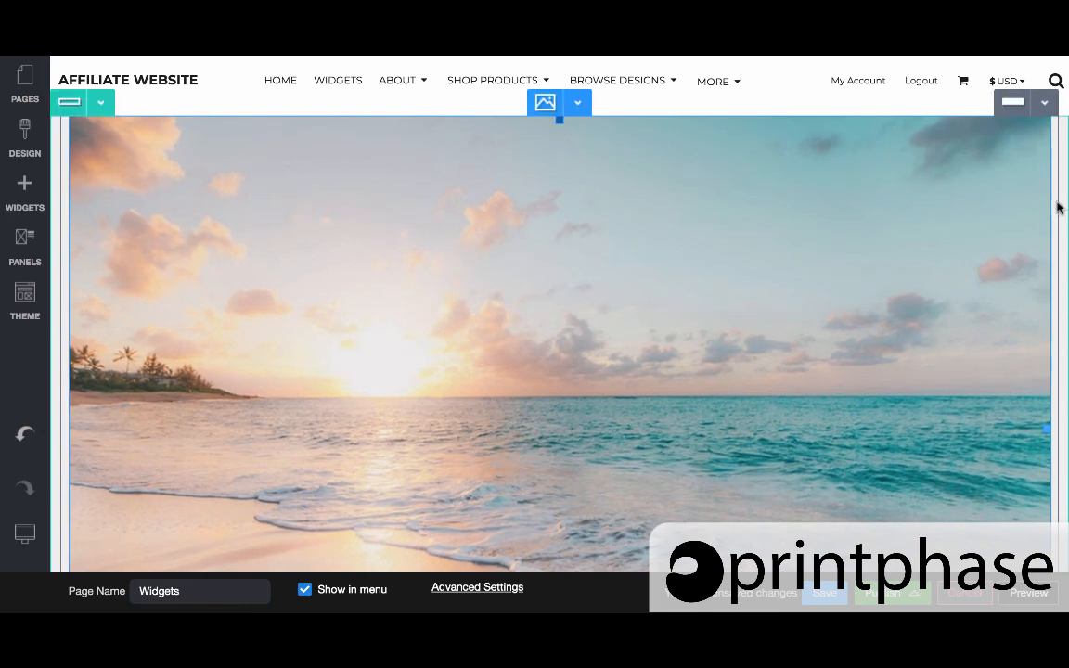
{"action": "scroll", "coordinate": [1054, 278], "scroll_direction": "down", "scroll_amount": 5}
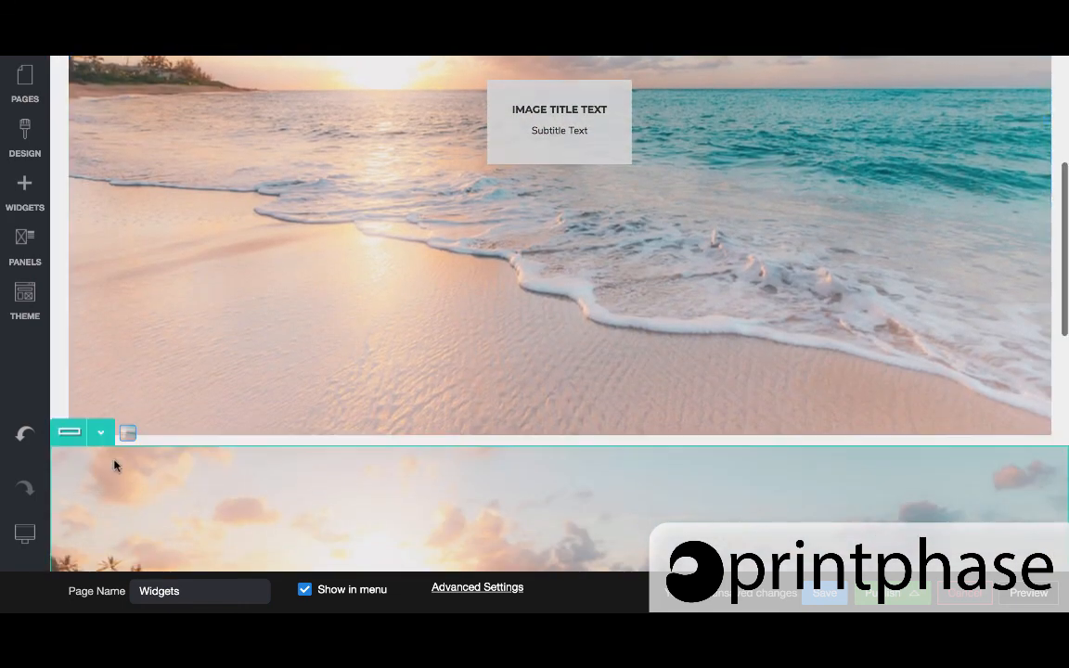
{"action": "scroll", "coordinate": [120, 187], "scroll_direction": "up", "scroll_amount": 5}
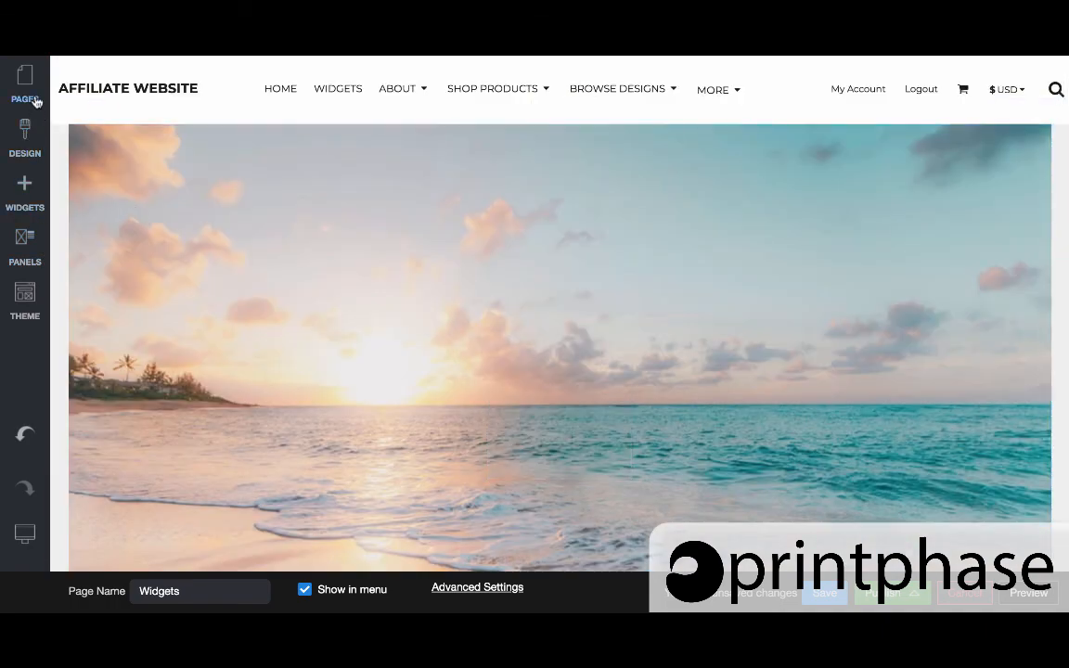
Set the page's Page Content Margin to None in the Design page options
{"action": "left_click", "coordinate": [28, 144]}
{"action": "left_click", "coordinate": [76, 113]}
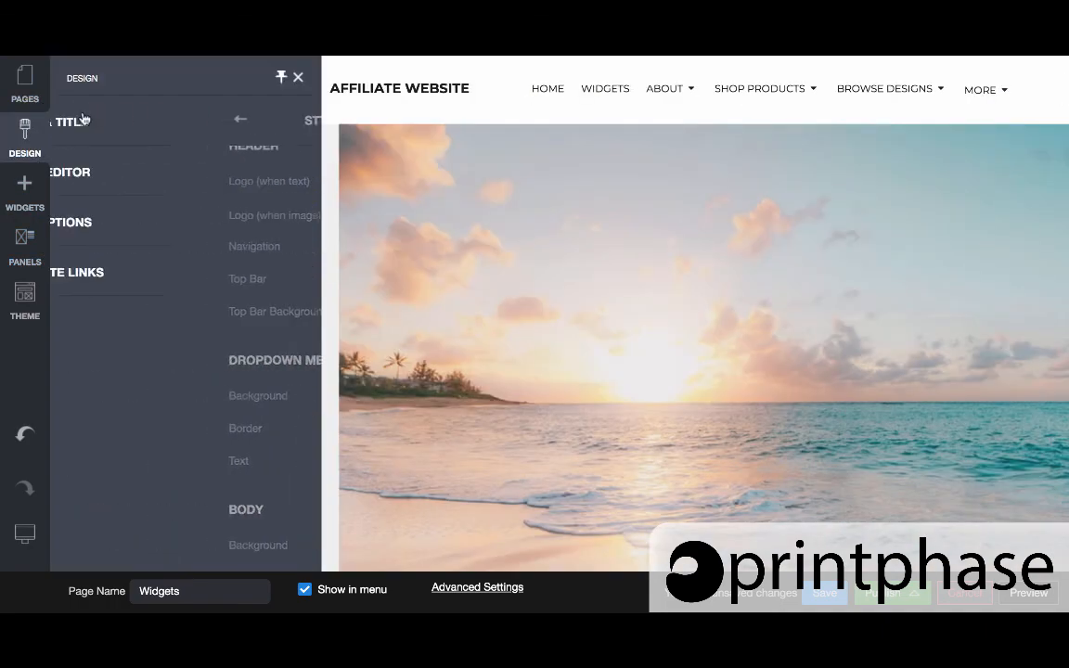
{"action": "left_click", "coordinate": [172, 222]}
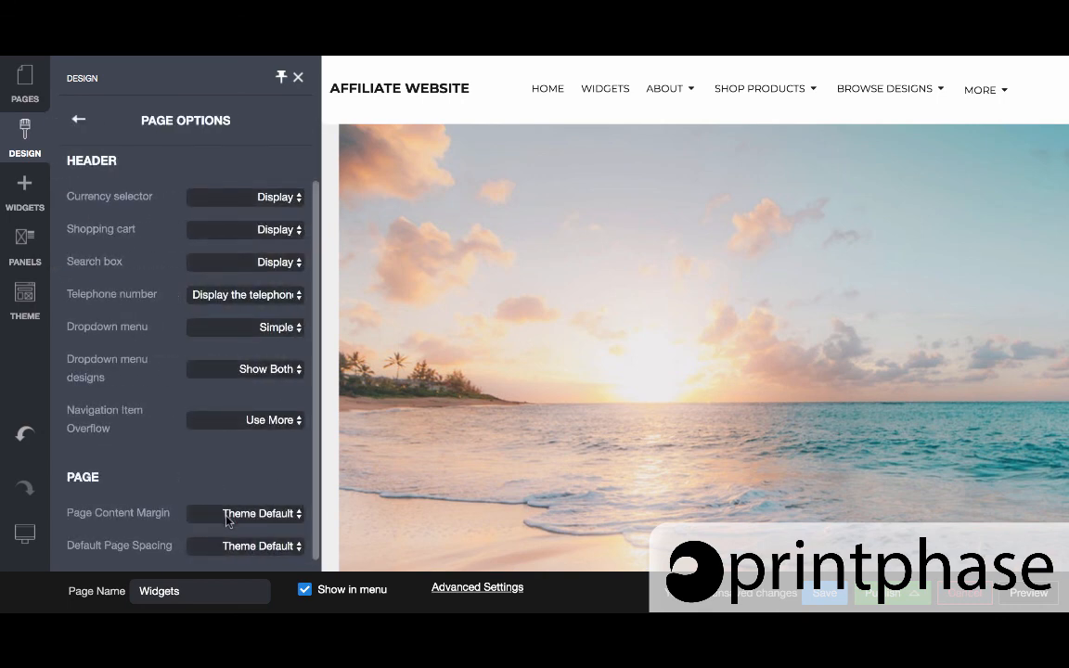
{"action": "left_click", "coordinate": [227, 520]}
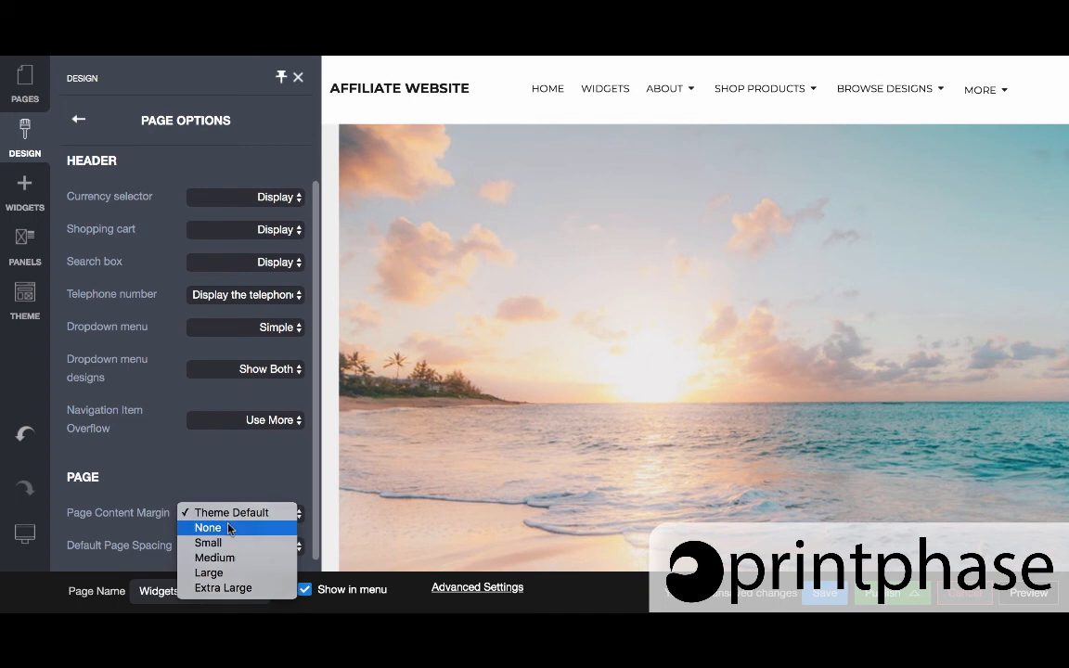
{"action": "left_click", "coordinate": [229, 527]}
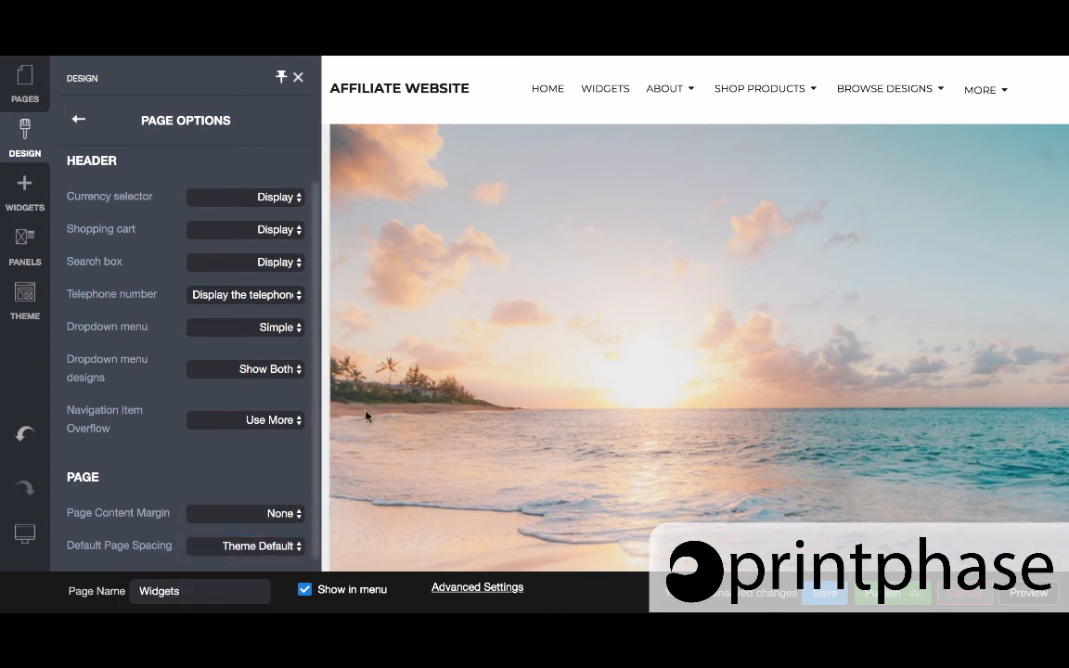
{"action": "left_click", "coordinate": [401, 352]}
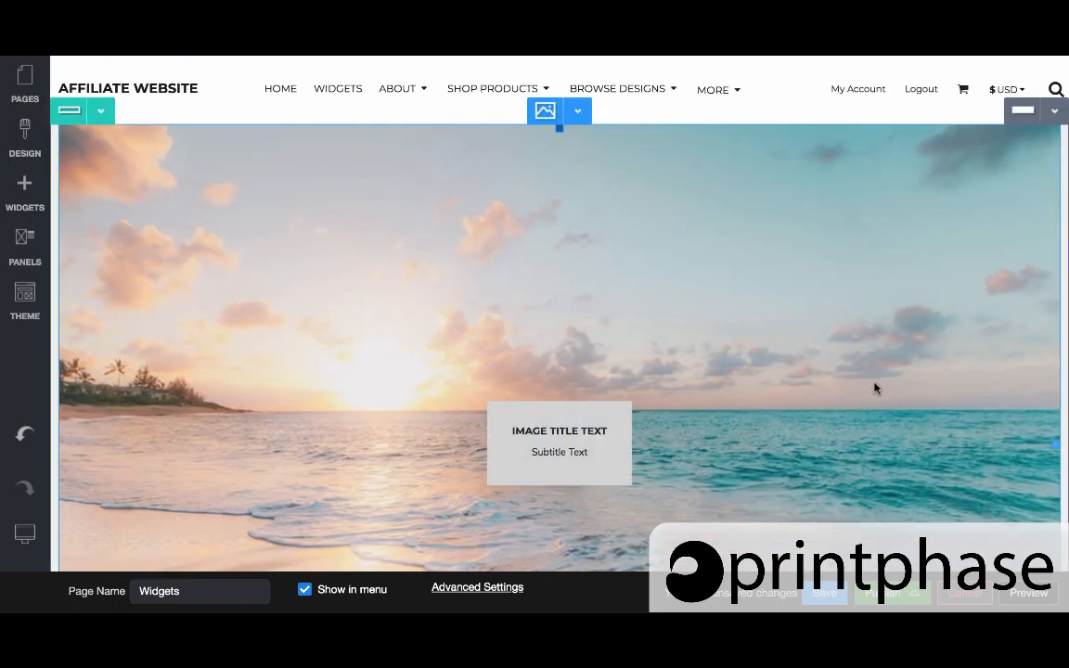
Stretch the beach image out to the page's edge with its side handle
{"action": "left_click_drag", "start_coordinate": [1055, 445], "coordinate": [1068, 449]}
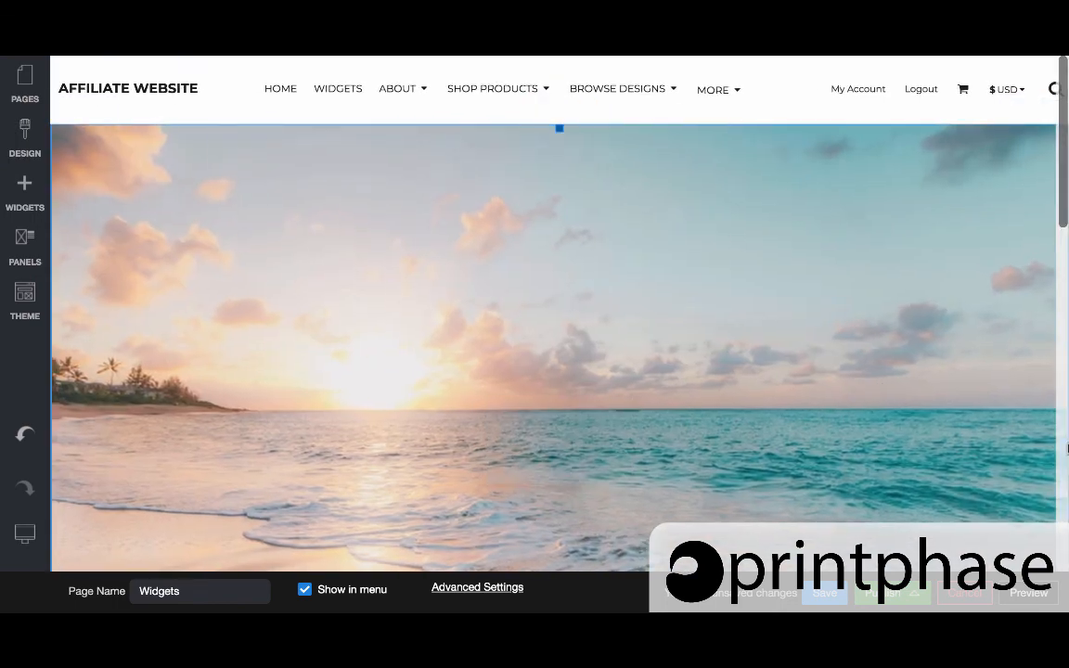
{"action": "scroll", "coordinate": [410, 281], "scroll_direction": "down", "scroll_amount": 3}
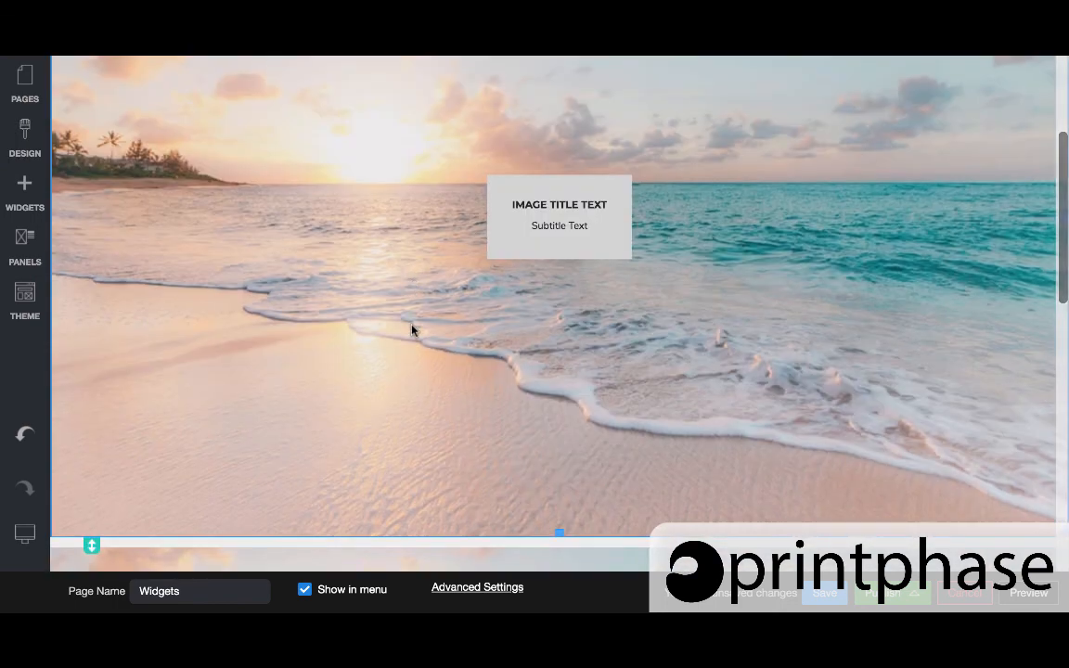
{"action": "scroll", "coordinate": [412, 330], "scroll_direction": "down", "scroll_amount": 2}
{"action": "scroll", "coordinate": [425, 380], "scroll_direction": "down", "scroll_amount": 3}
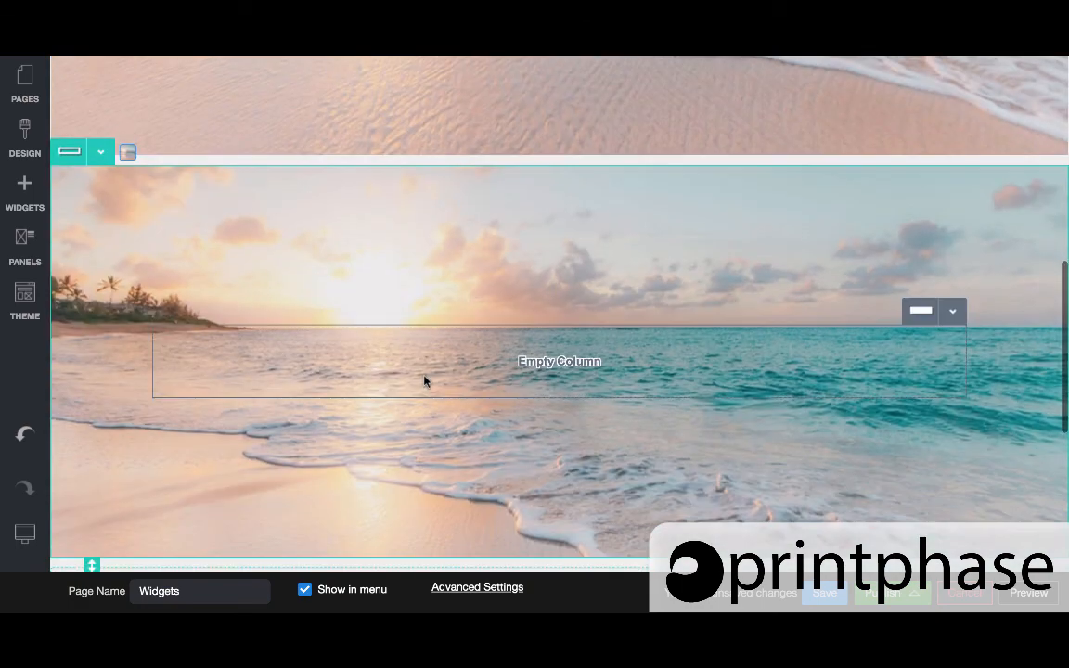
Add a Button widget into the background row's column and accept its default Click Here settings
{"action": "left_click", "coordinate": [102, 146]}
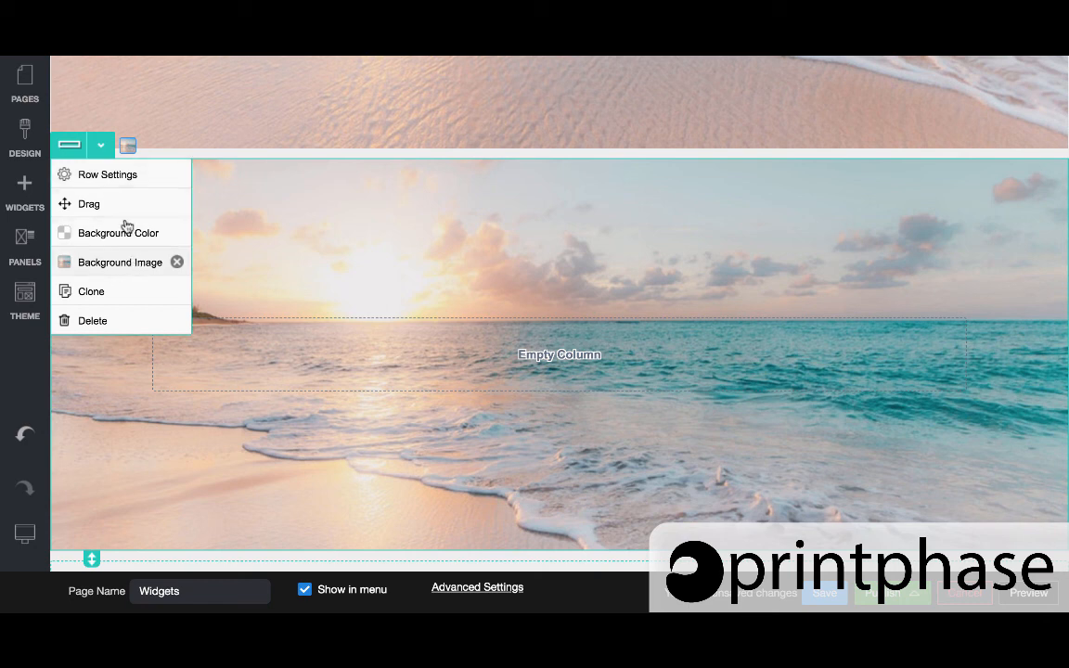
{"action": "left_click", "coordinate": [262, 90]}
{"action": "left_click", "coordinate": [18, 200]}
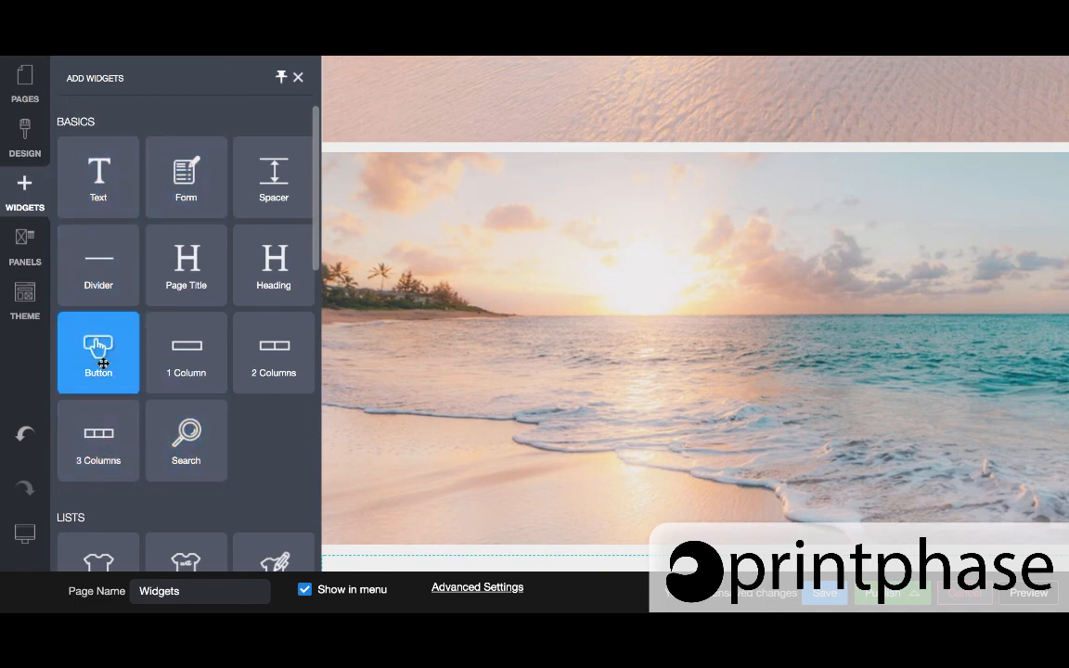
{"action": "left_click_drag", "start_coordinate": [93, 327], "coordinate": [514, 355]}
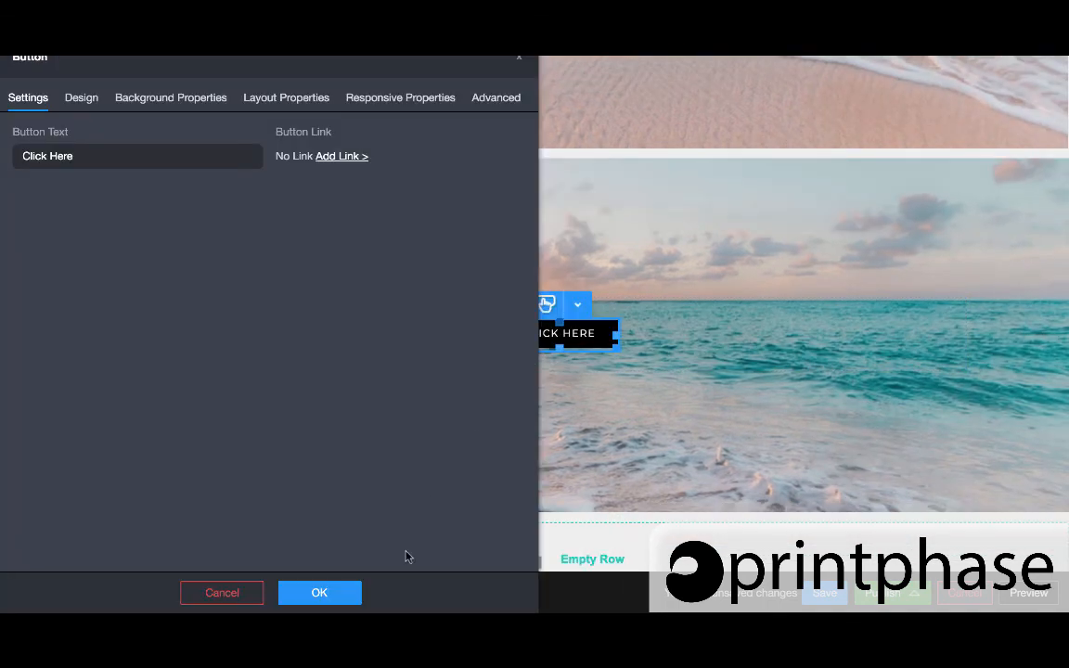
{"action": "left_click", "coordinate": [319, 593]}
{"action": "scroll", "coordinate": [539, 278], "scroll_direction": "down", "scroll_amount": 3}
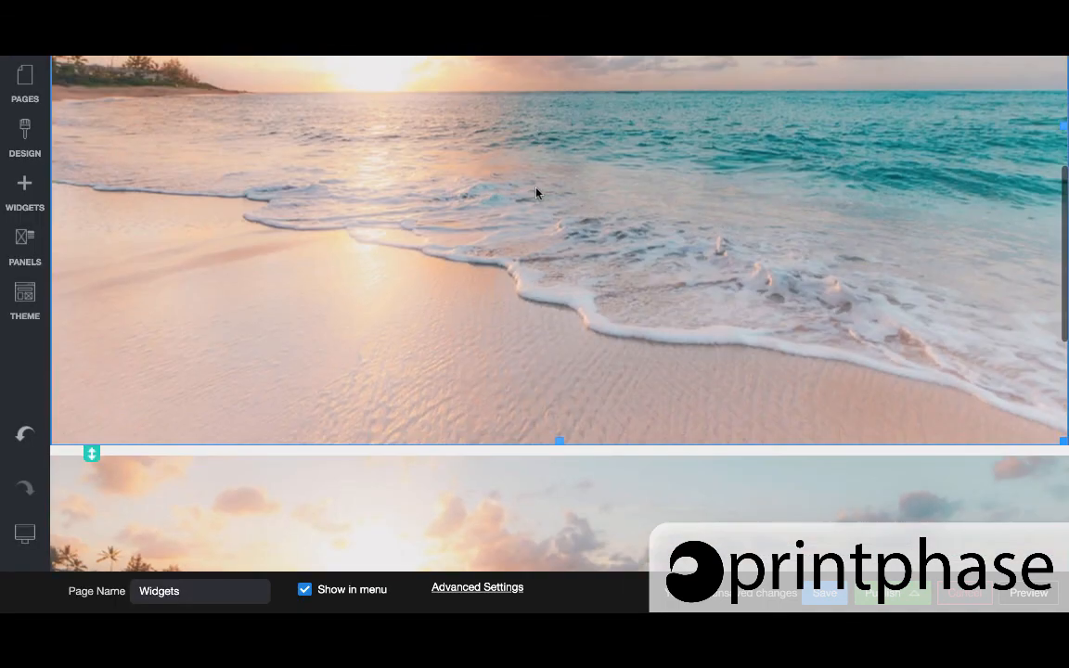
{"action": "scroll", "coordinate": [538, 190], "scroll_direction": "down", "scroll_amount": 5}
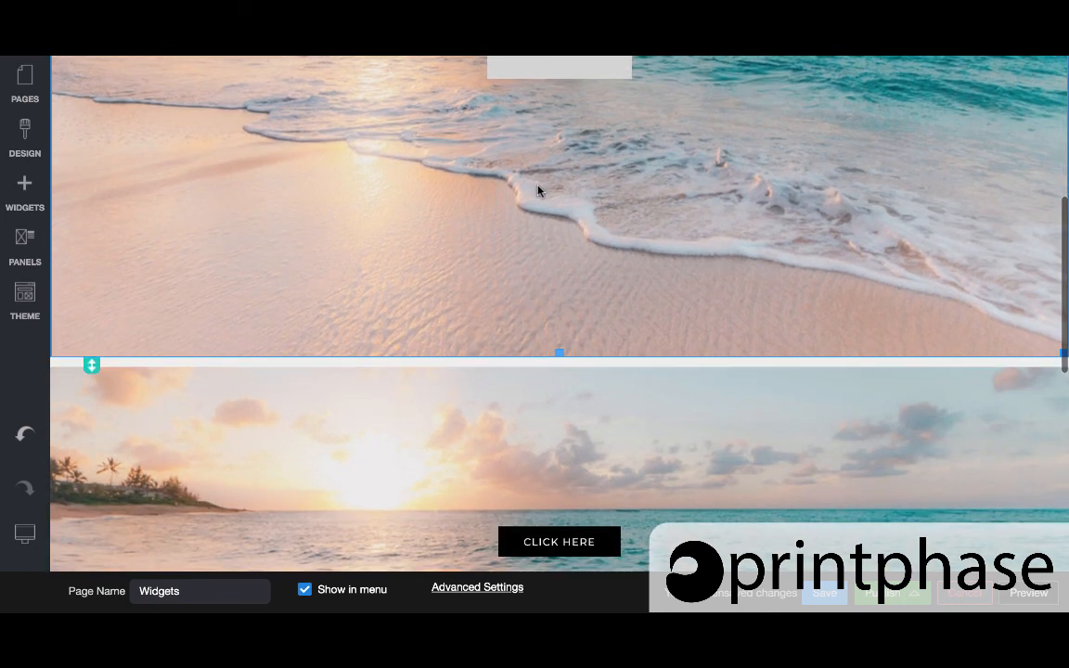